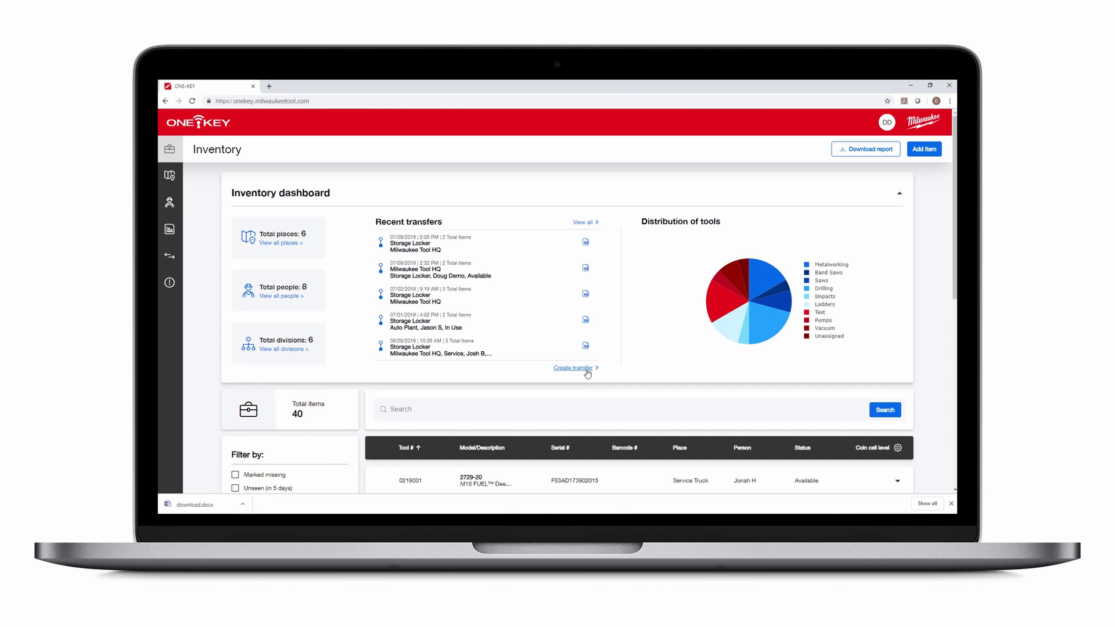
Collapse the dashboard summary, search inventory for 'gas', then clear the search to list all 40 items.
mouse_move(732, 284)
click(899, 193)
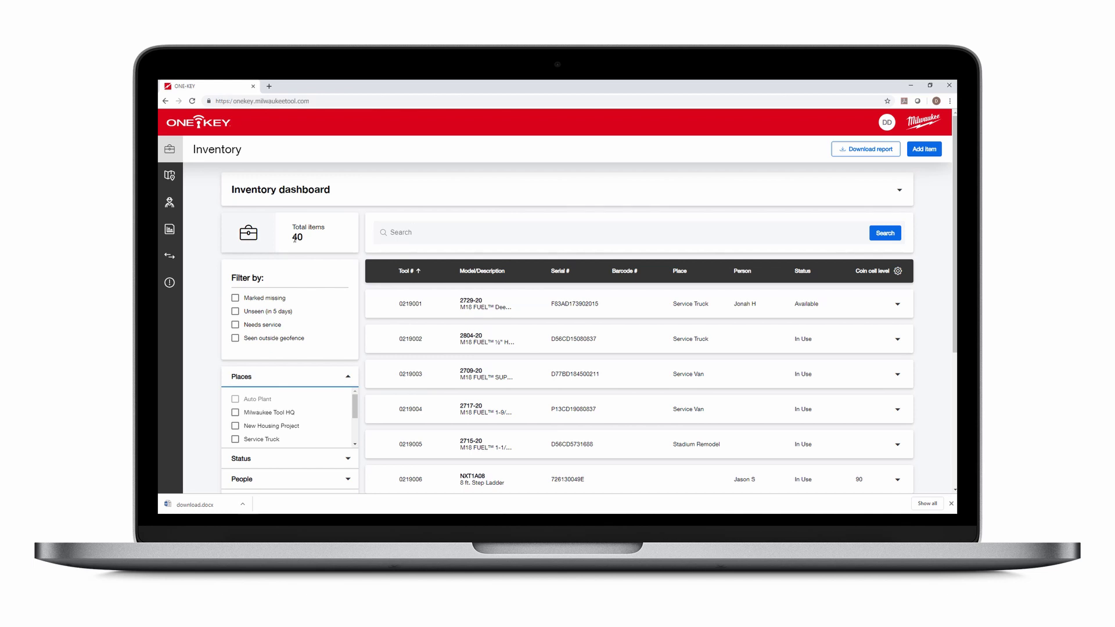
click(405, 238)
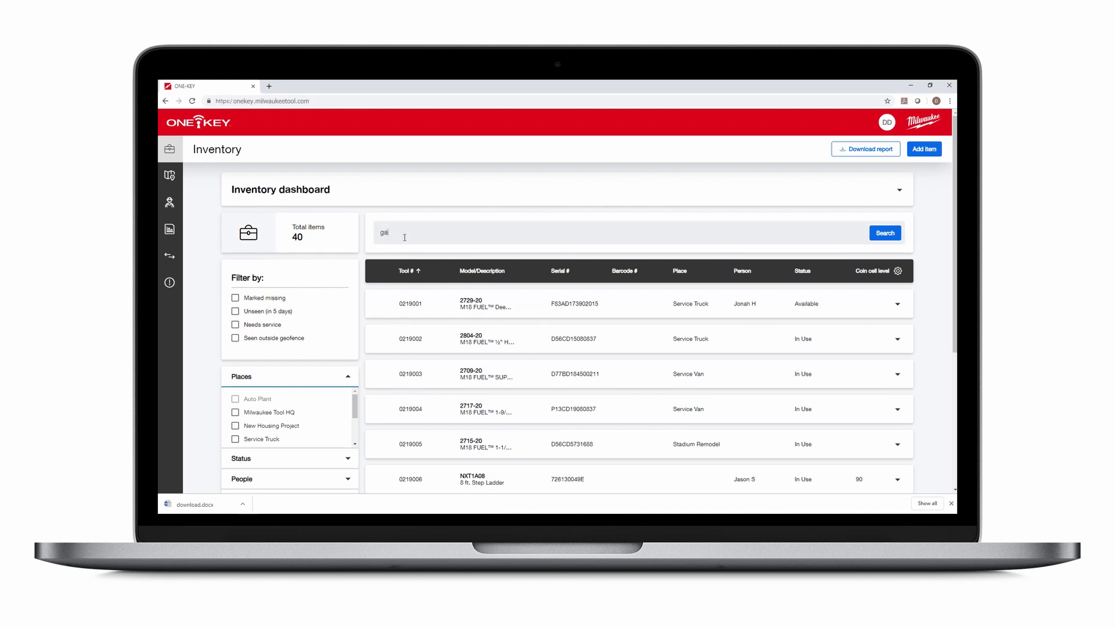
click(885, 233)
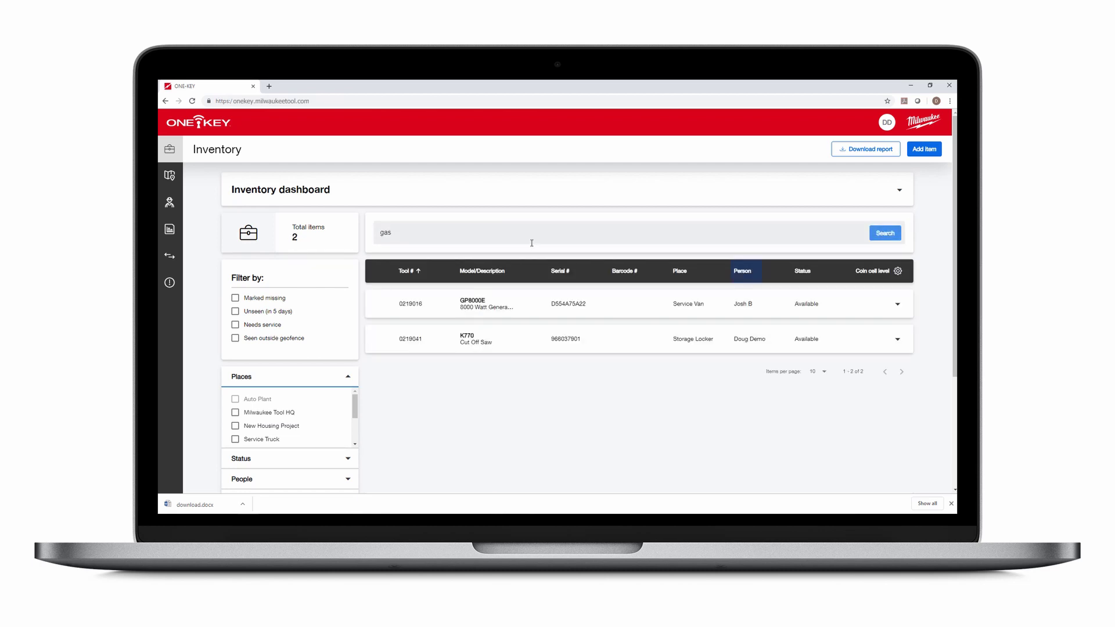
drag(512, 238, 372, 230)
key(BackSpace)
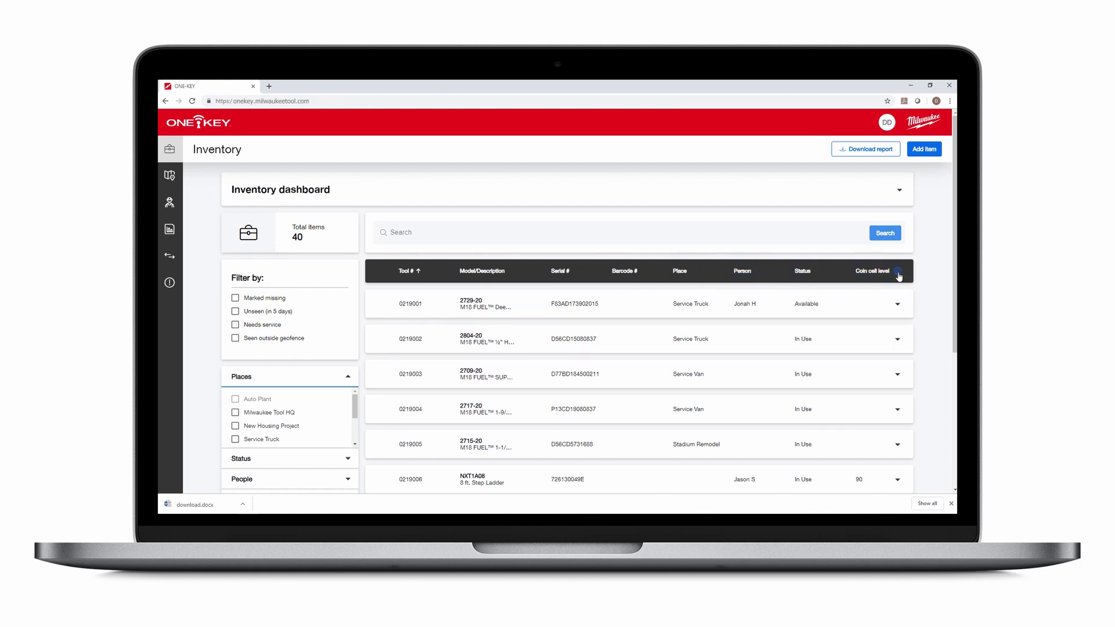
Swap the Coin cell level and Barcode # columns for Manufacturer and Last seen columns.
click(898, 273)
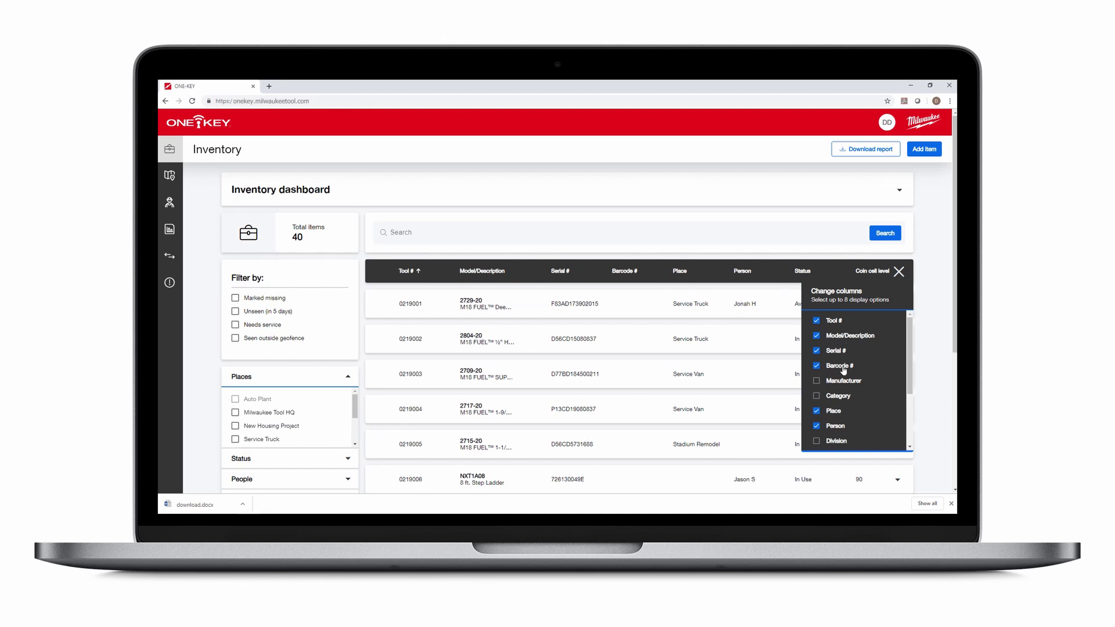
scroll(857, 405, down, 2)
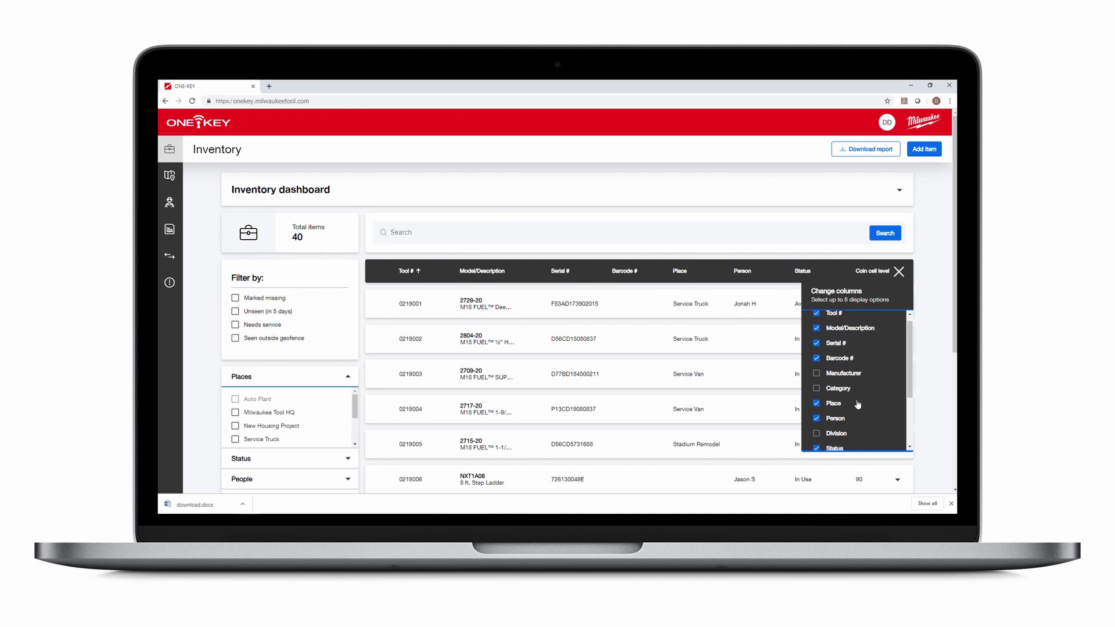
scroll(858, 404, down, 2)
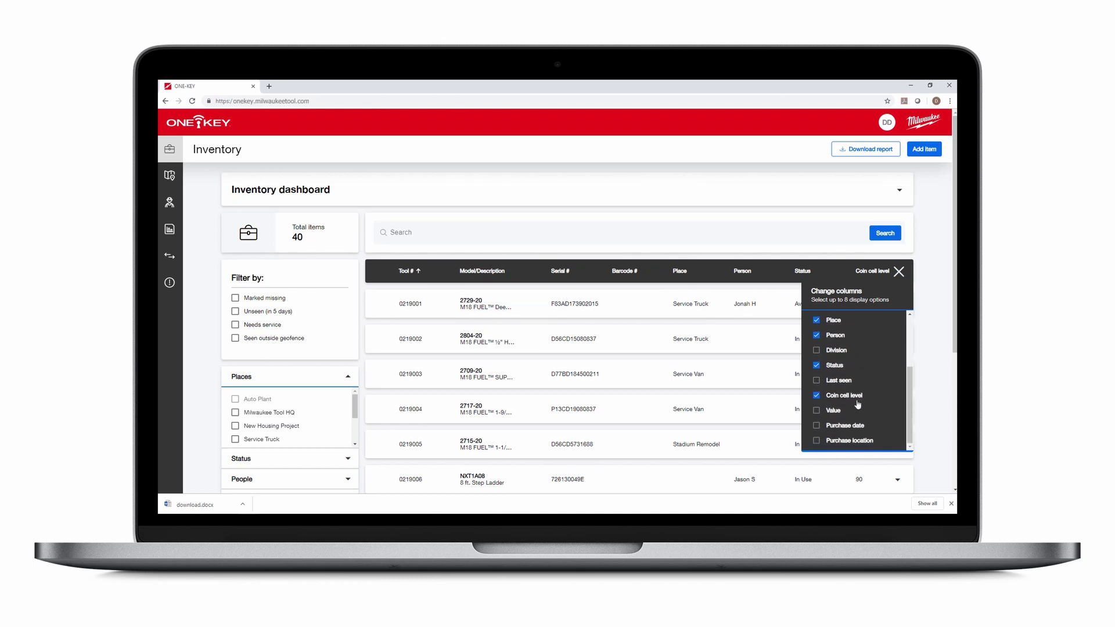
click(817, 395)
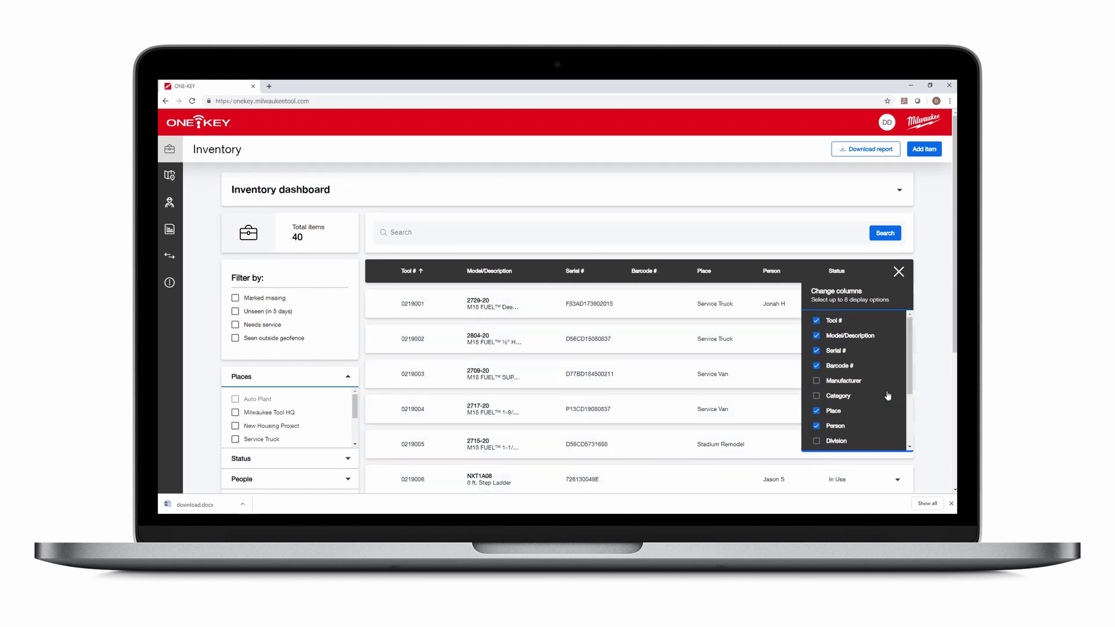
click(817, 365)
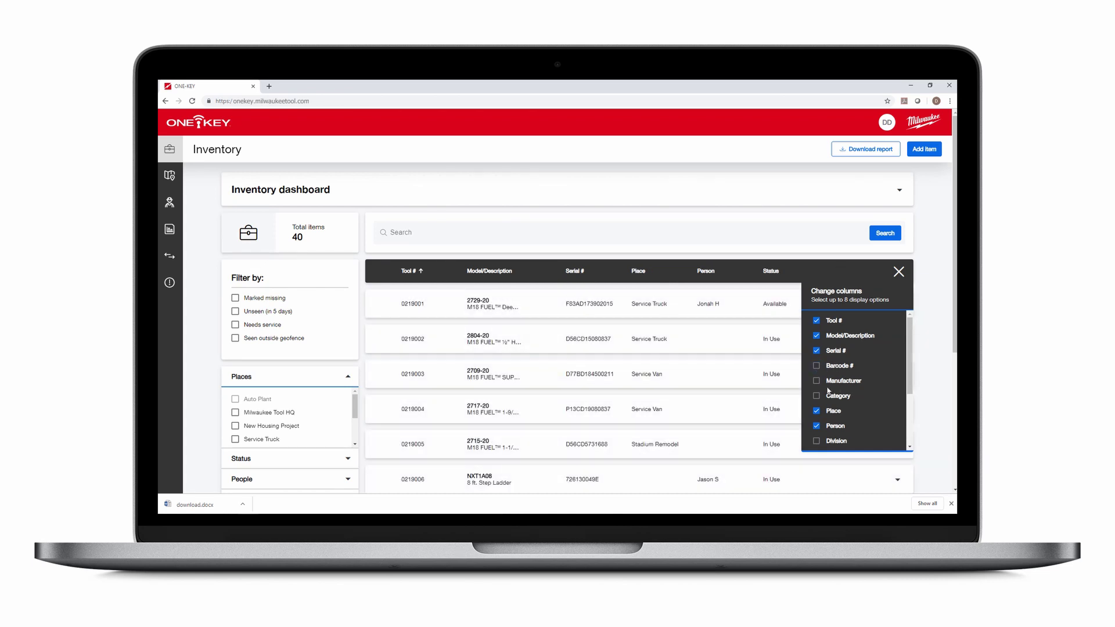
click(817, 381)
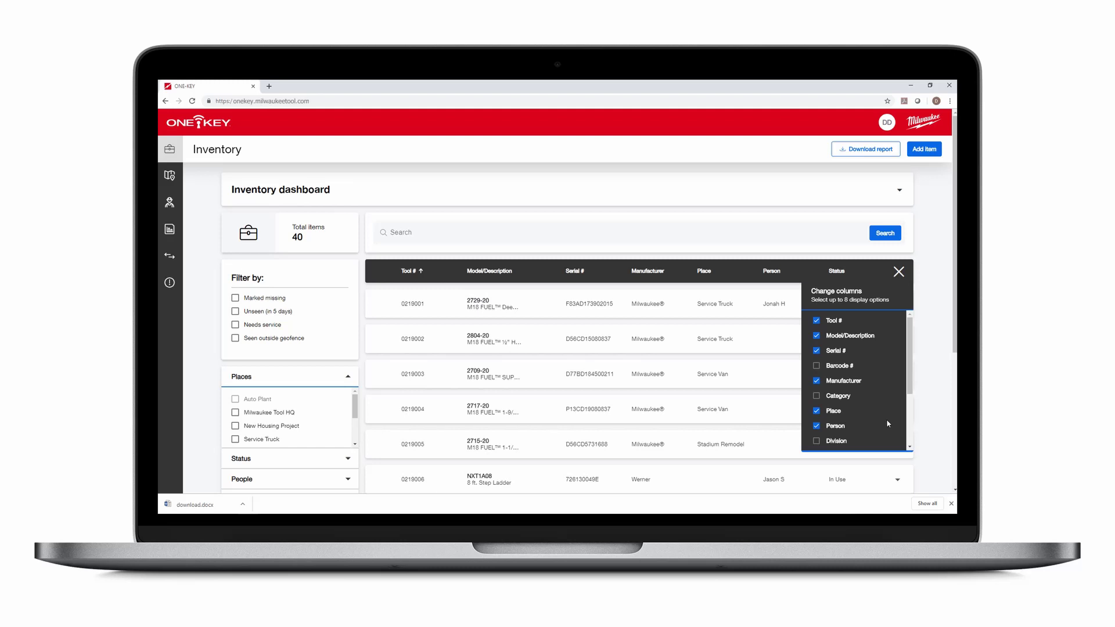
scroll(871, 407, down, 2)
scroll(888, 424, down, 1)
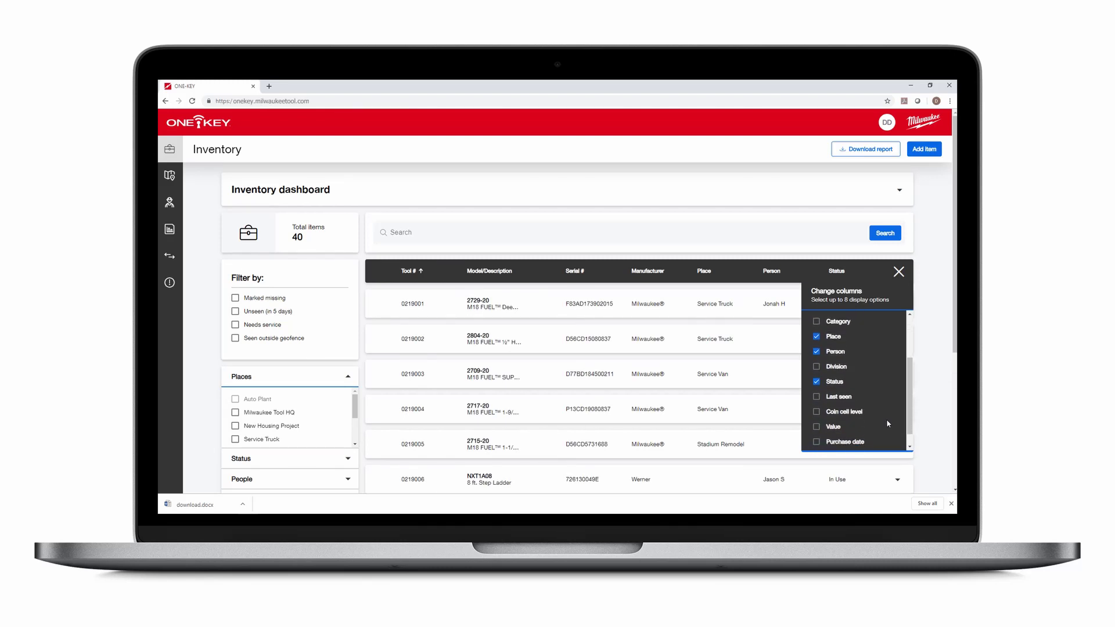
click(817, 396)
scroll(871, 406, down, 3)
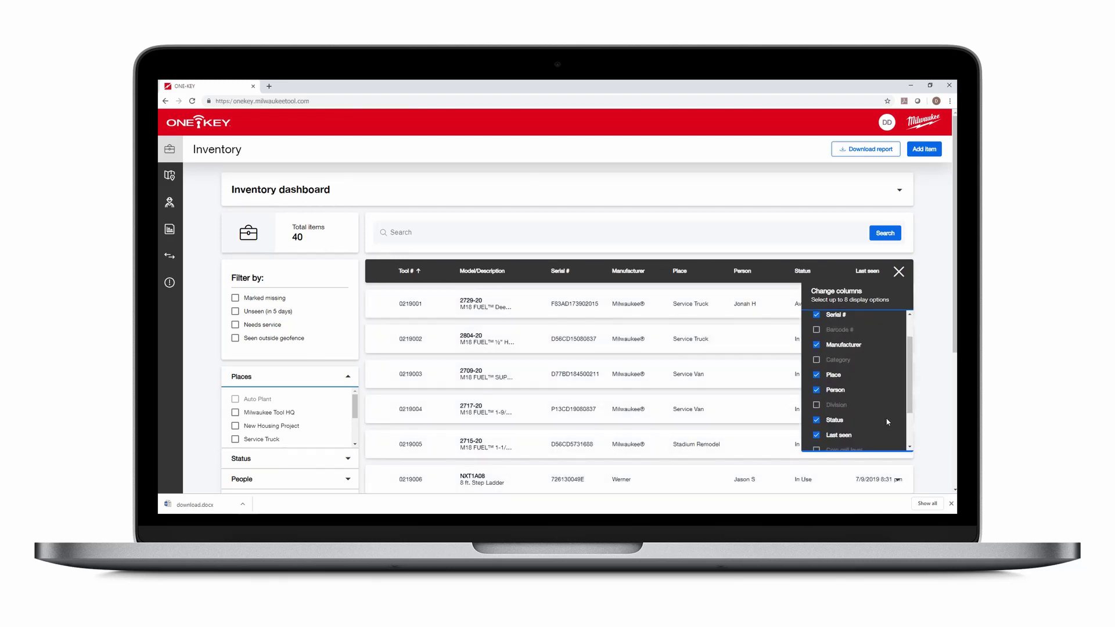
click(899, 272)
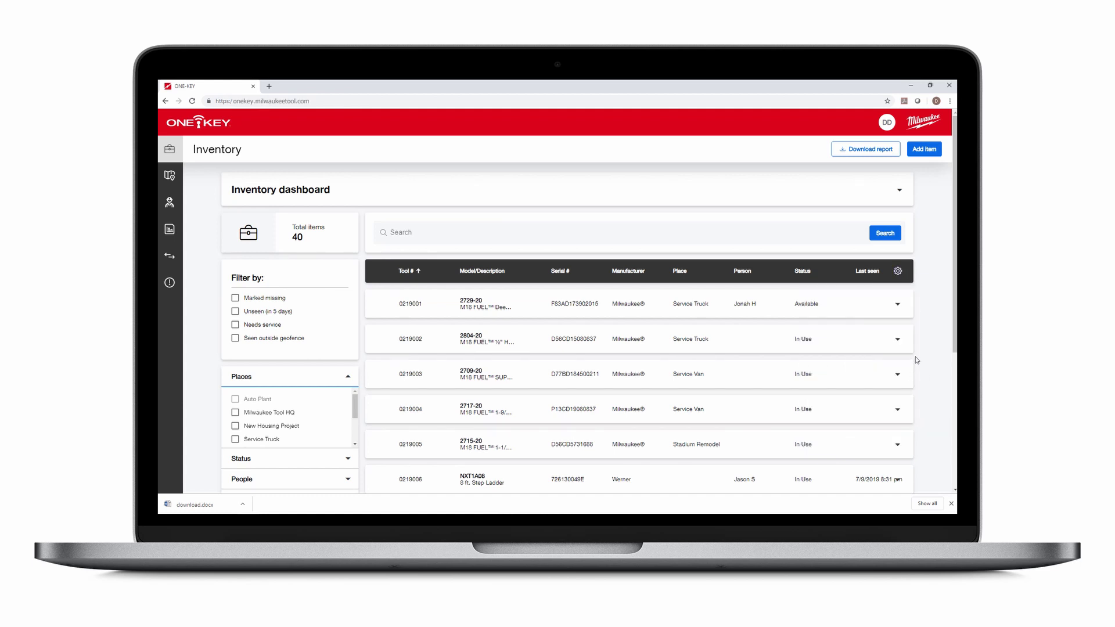
Apply the Needs service filter, then remove it to show all items again.
scroll(458, 348, down, 3)
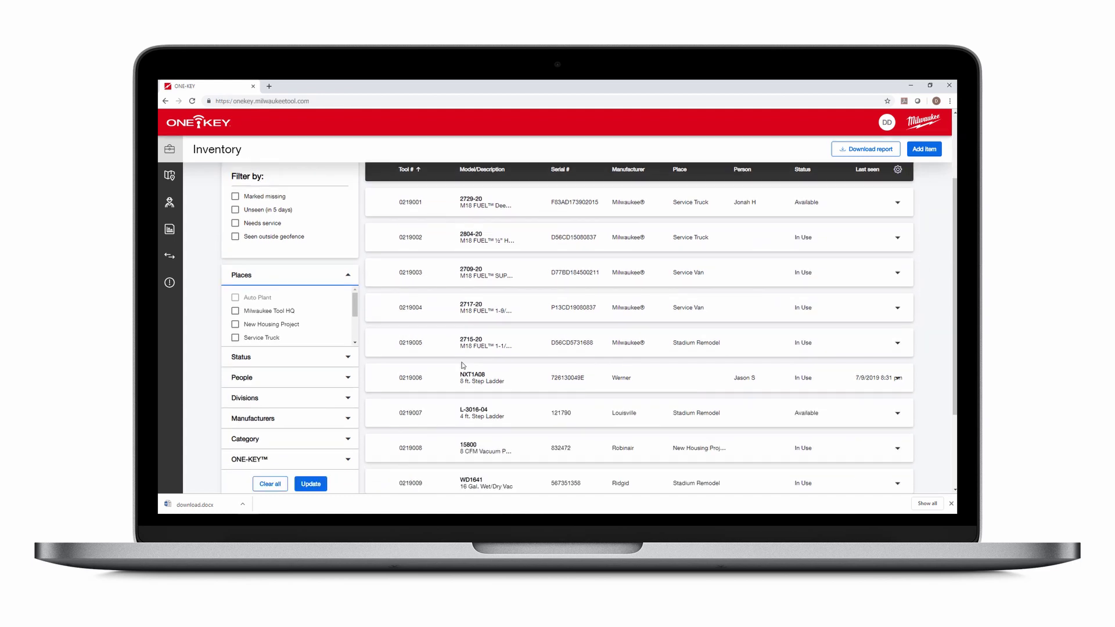
scroll(281, 191, up, 1)
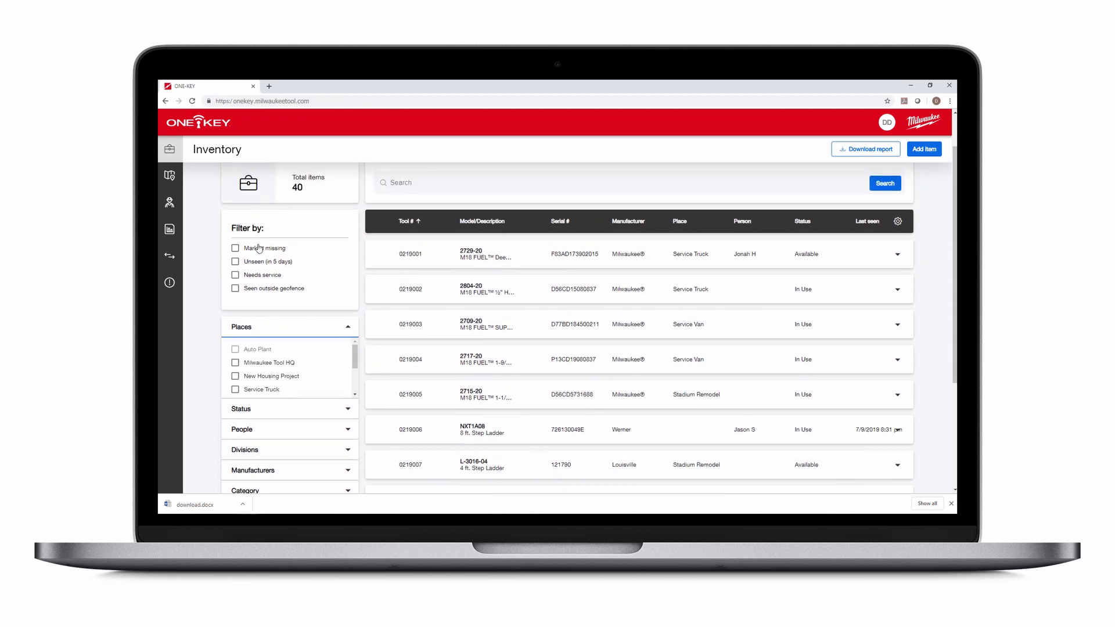
click(235, 275)
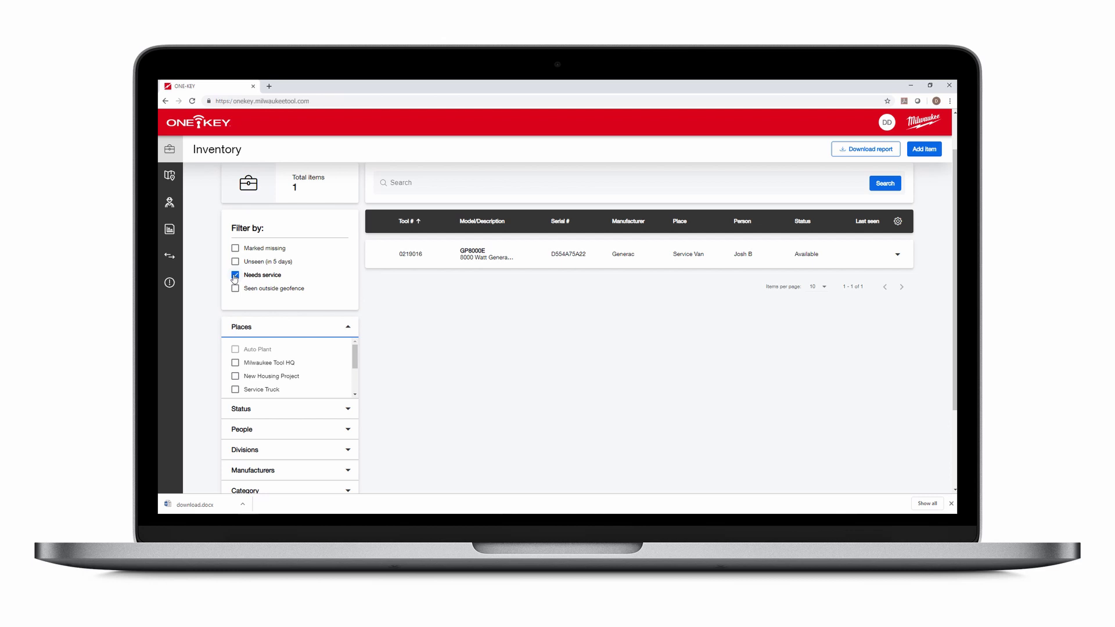
click(235, 276)
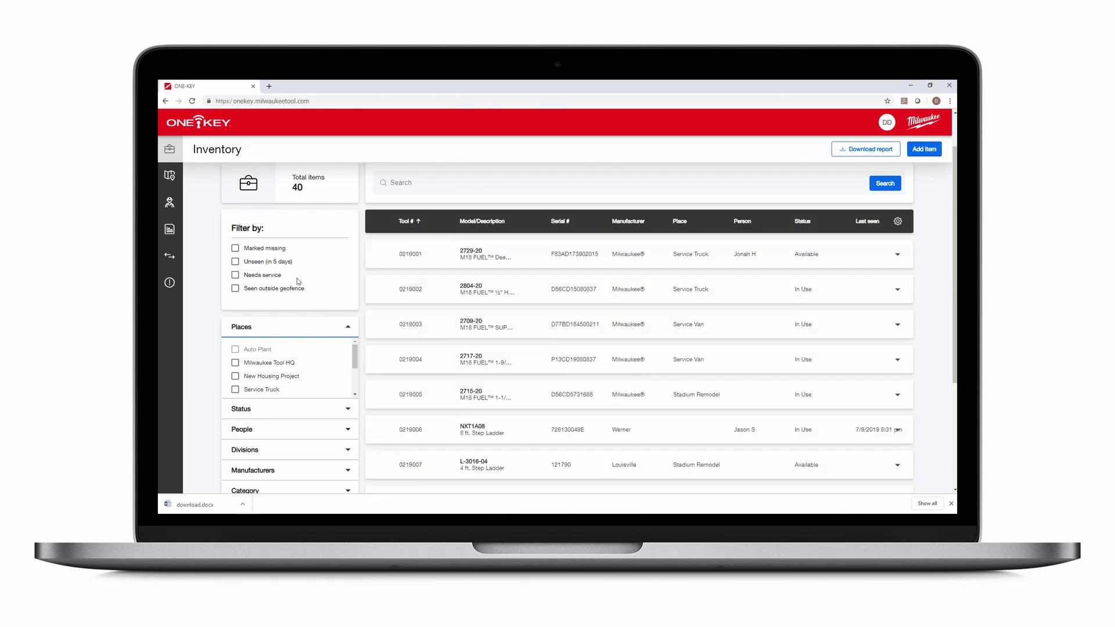
Collapse the Places filter and look through the Status and People filter sections.
scroll(303, 301, down, 2)
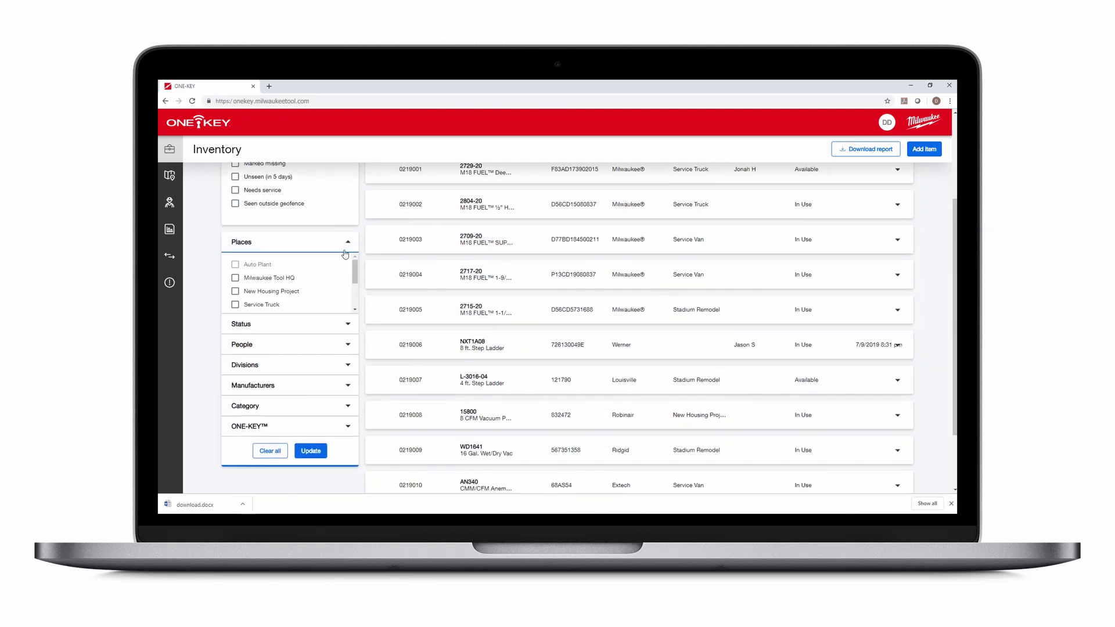
click(348, 244)
click(348, 262)
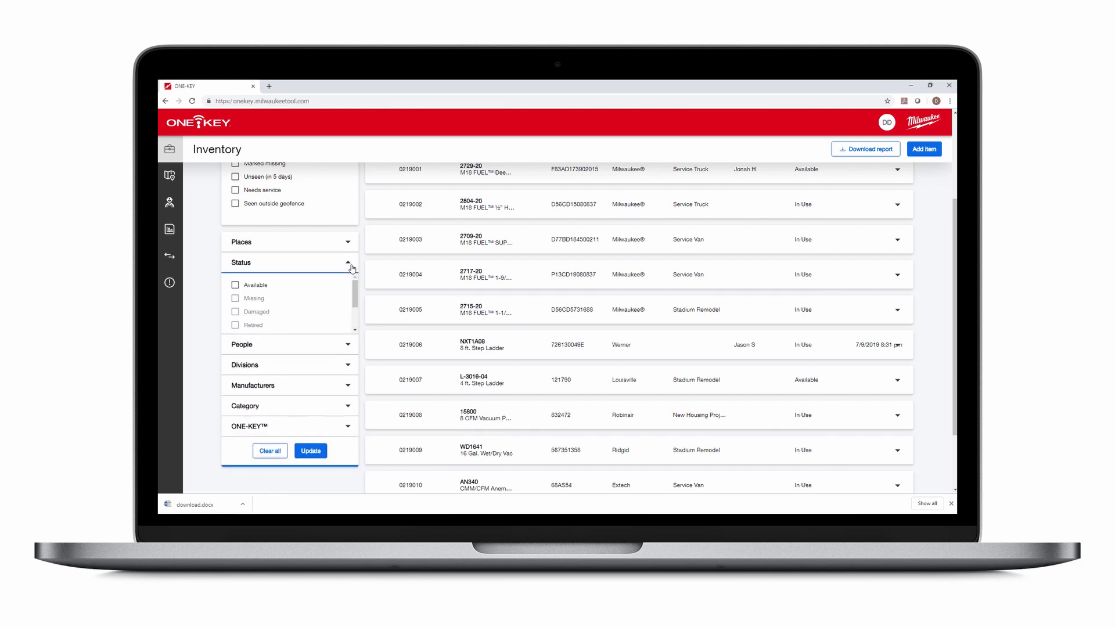
scroll(354, 293, down, 1)
scroll(354, 293, down, 1)
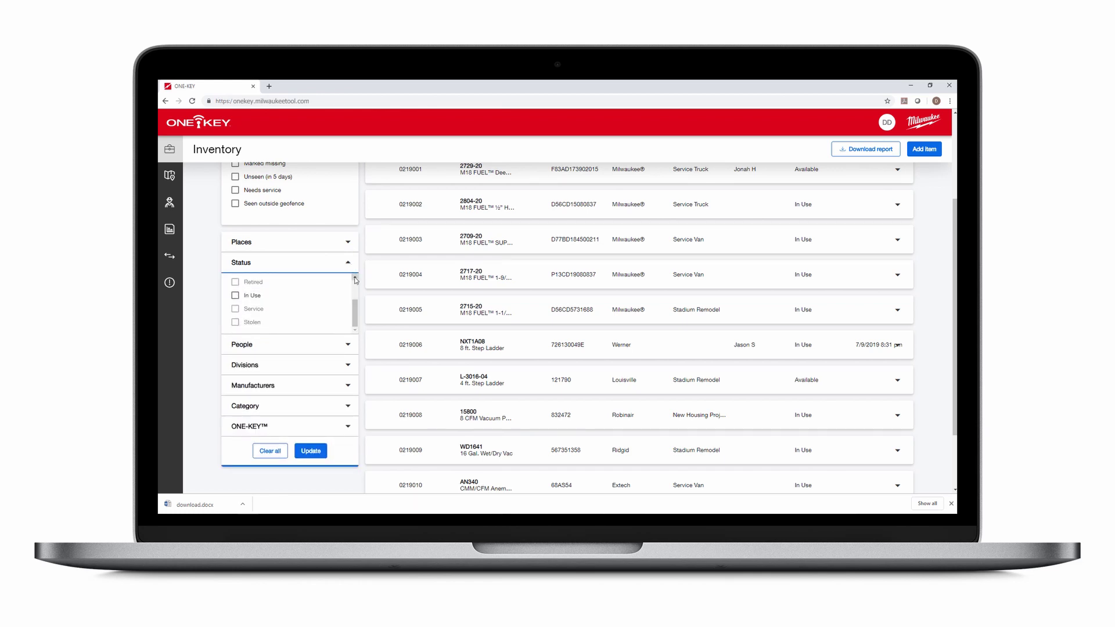
click(349, 263)
click(348, 284)
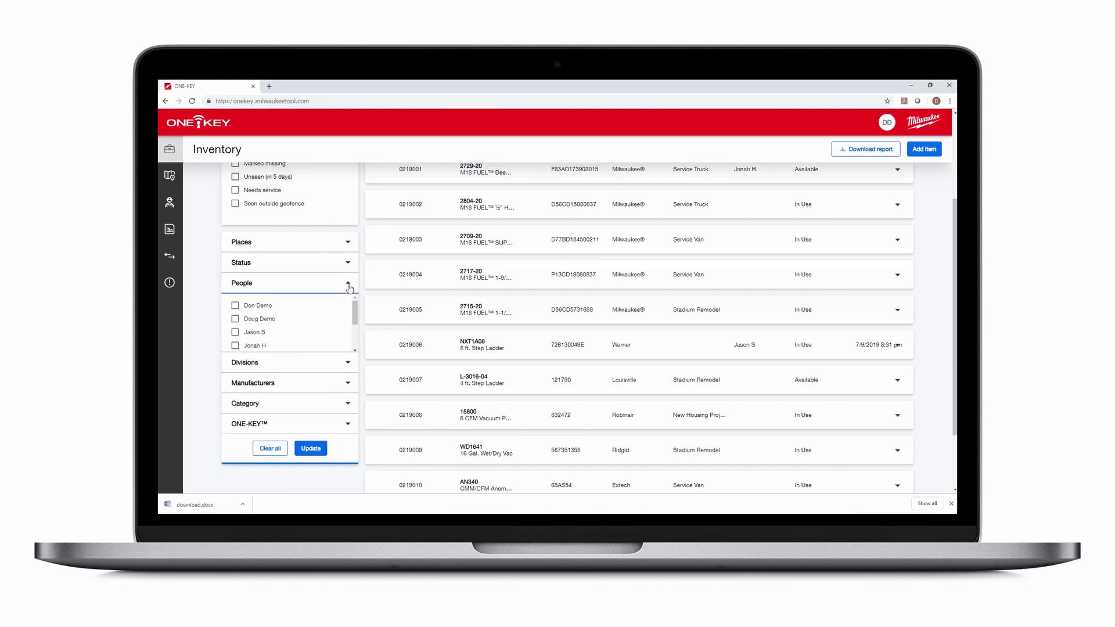
scroll(356, 319, down, 1)
scroll(355, 324, down, 1)
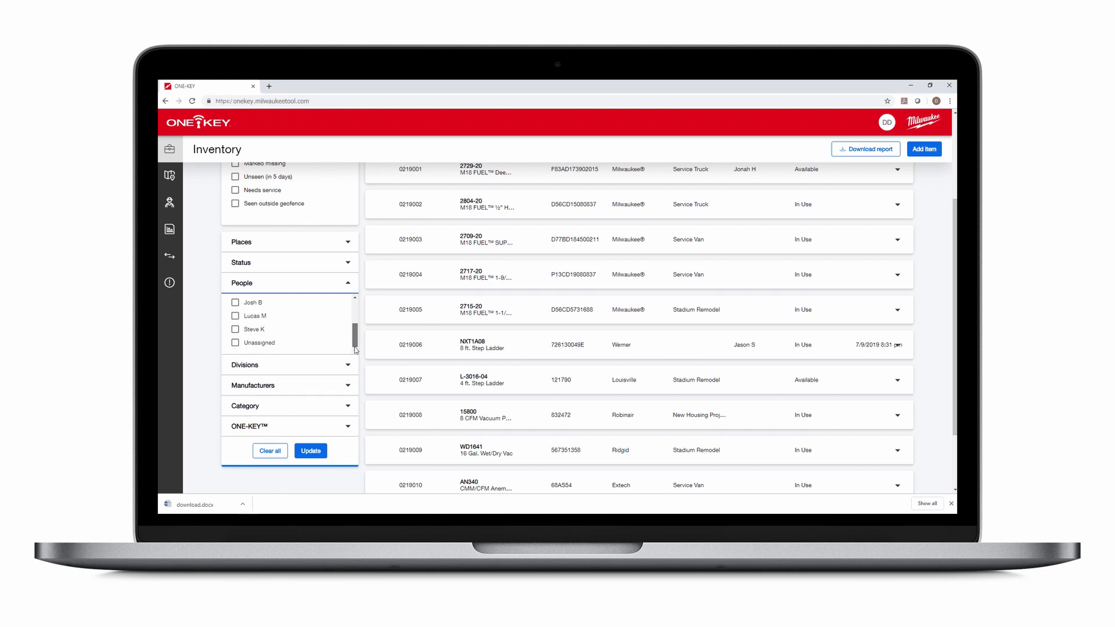
click(347, 284)
Look through the Divisions, Manufacturers, Category and ONE-KEY™ filters, leaving them collapsed, and return to the top.
click(349, 305)
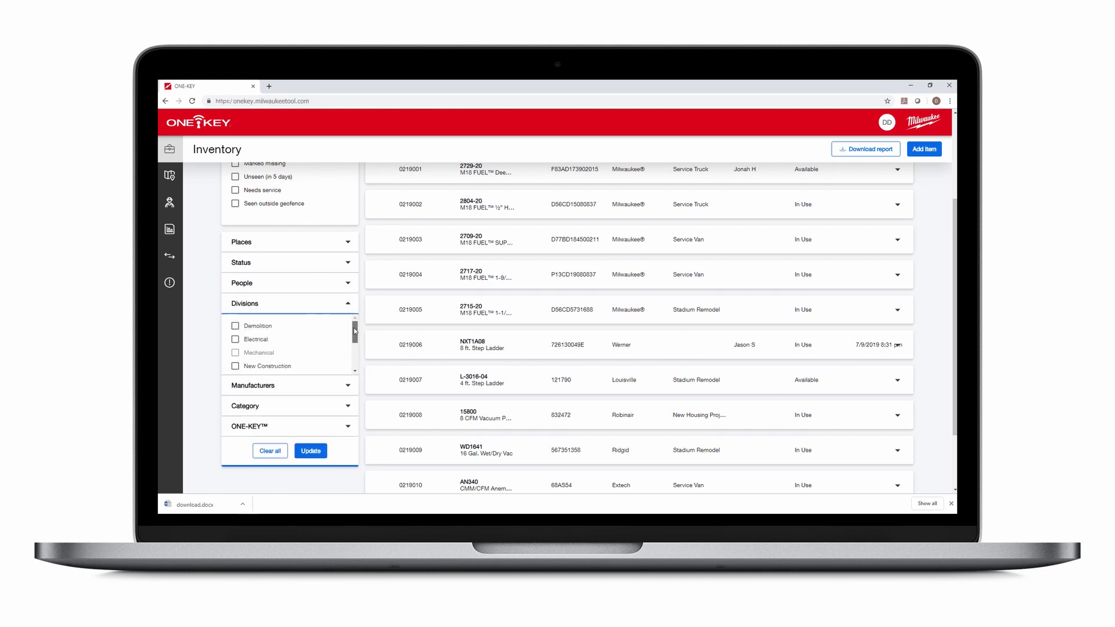
scroll(353, 333, down, 1)
click(347, 304)
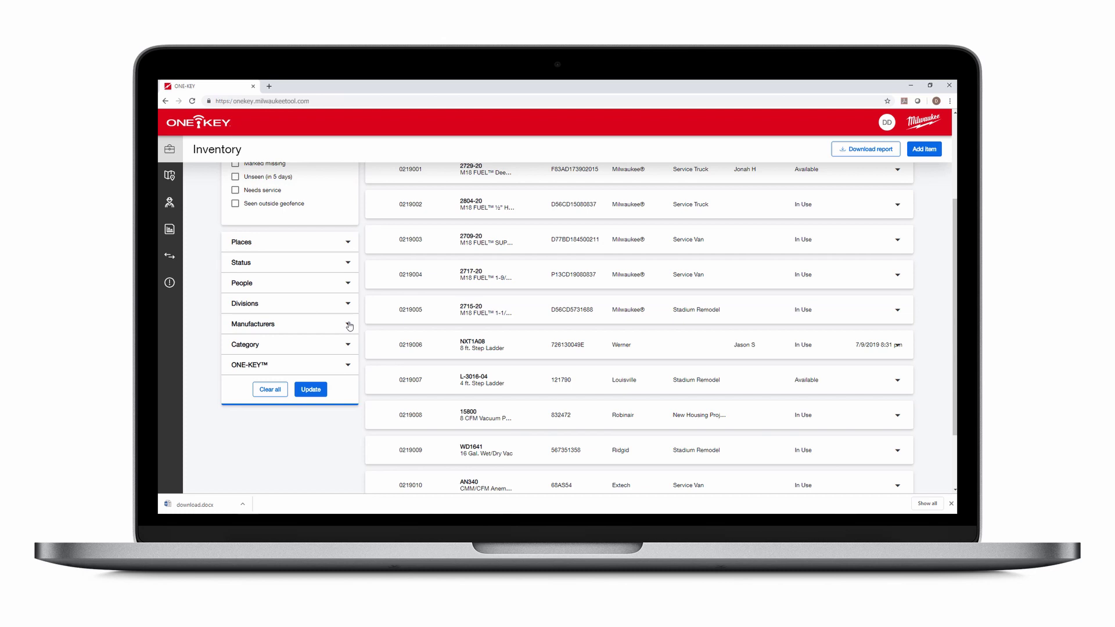
click(348, 324)
scroll(355, 369, down, 3)
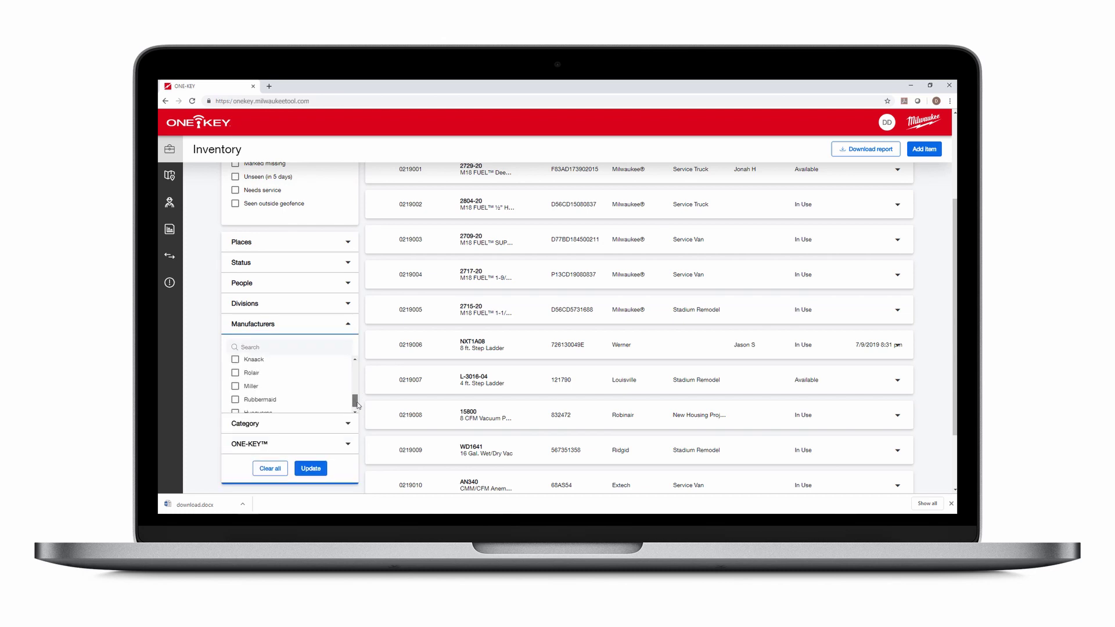
click(348, 326)
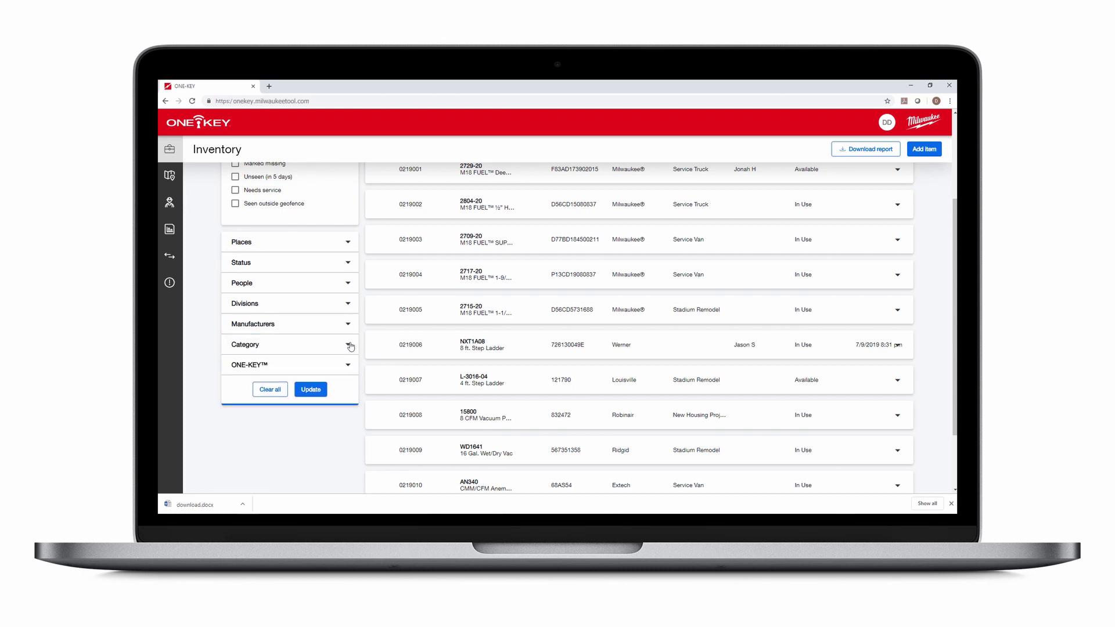
click(347, 345)
scroll(354, 388, down, 5)
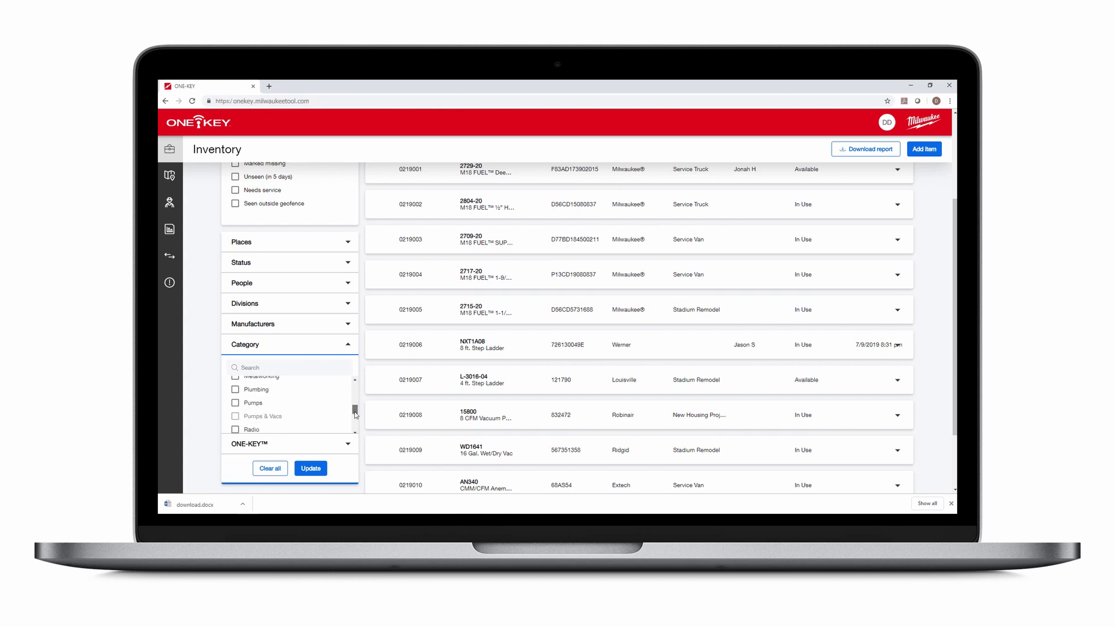
click(348, 346)
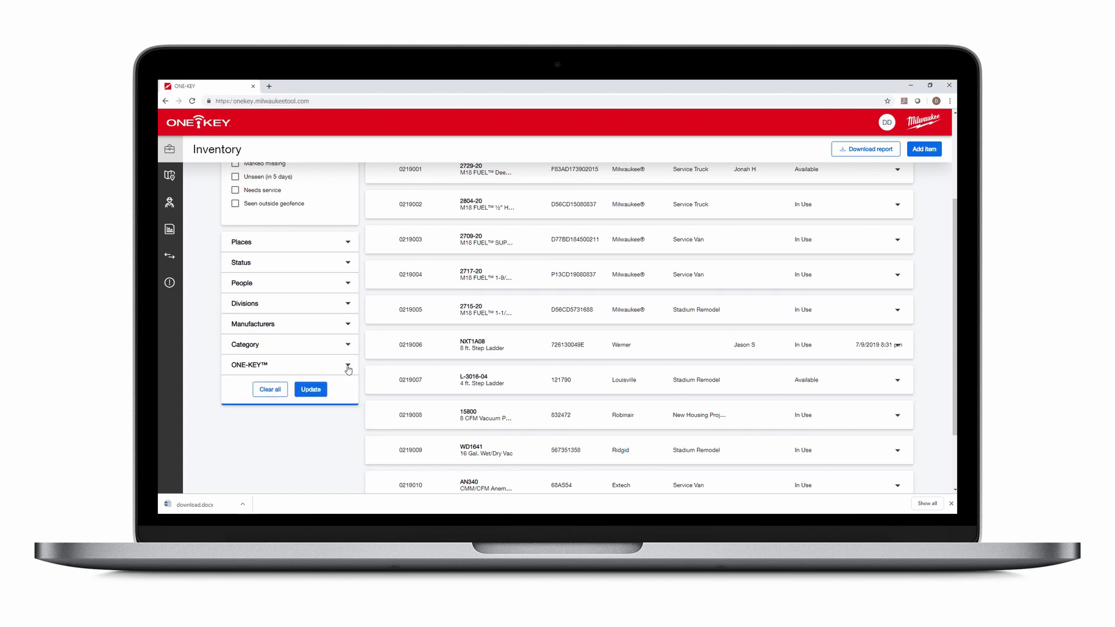
click(348, 366)
click(348, 367)
scroll(366, 437, up, 5)
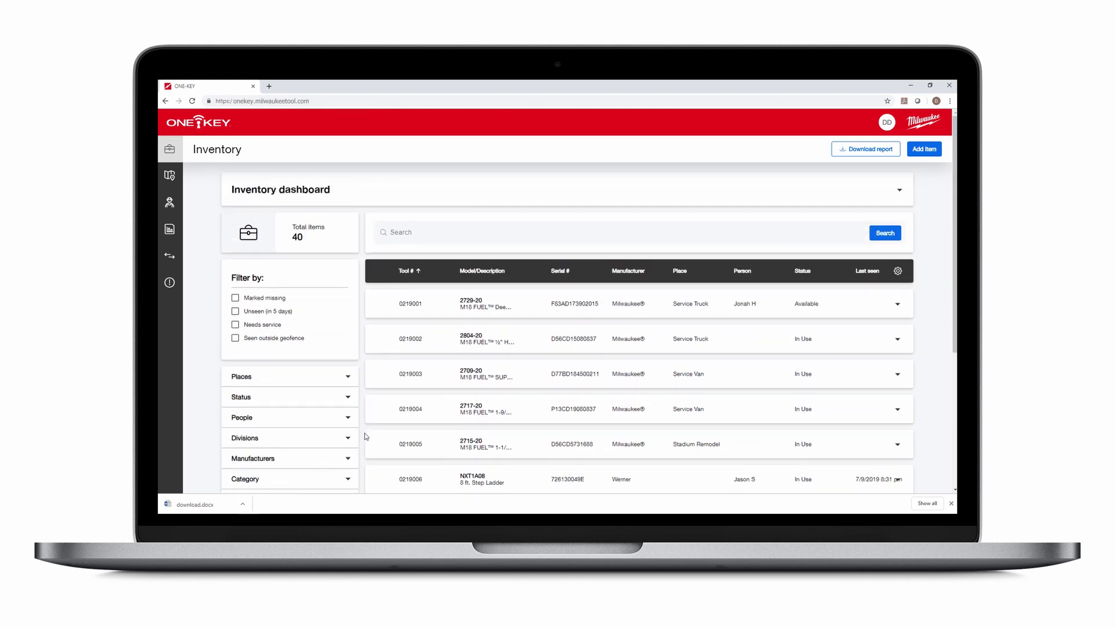
Open band saw 0219001, view its Purchase info, Notes, Uploads, Alerts and Tool history, and check Status options.
click(583, 314)
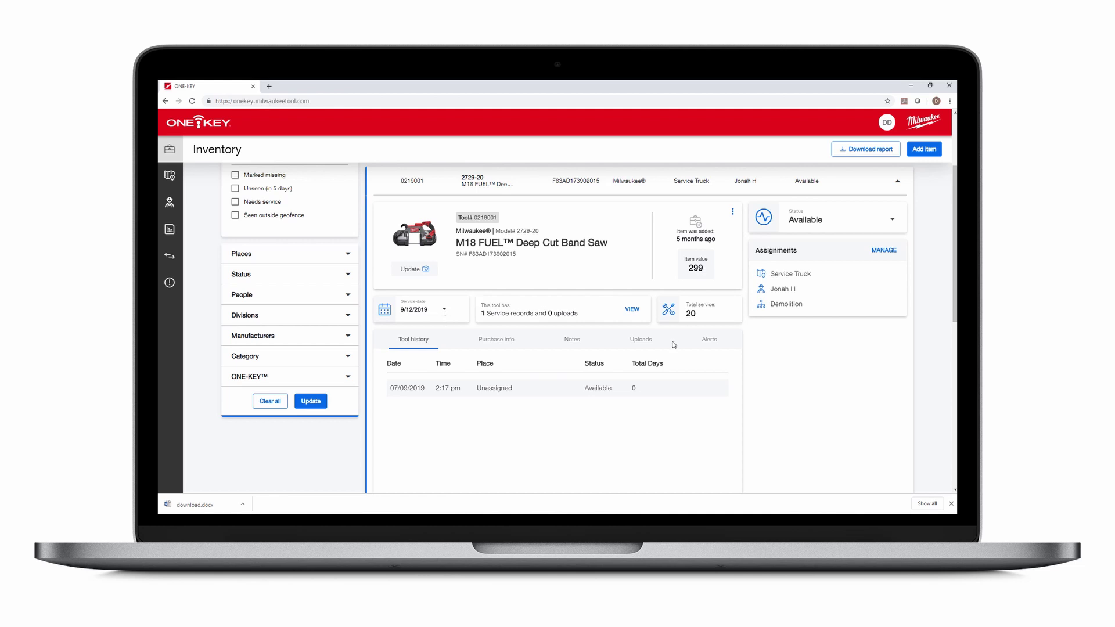
click(488, 341)
click(568, 341)
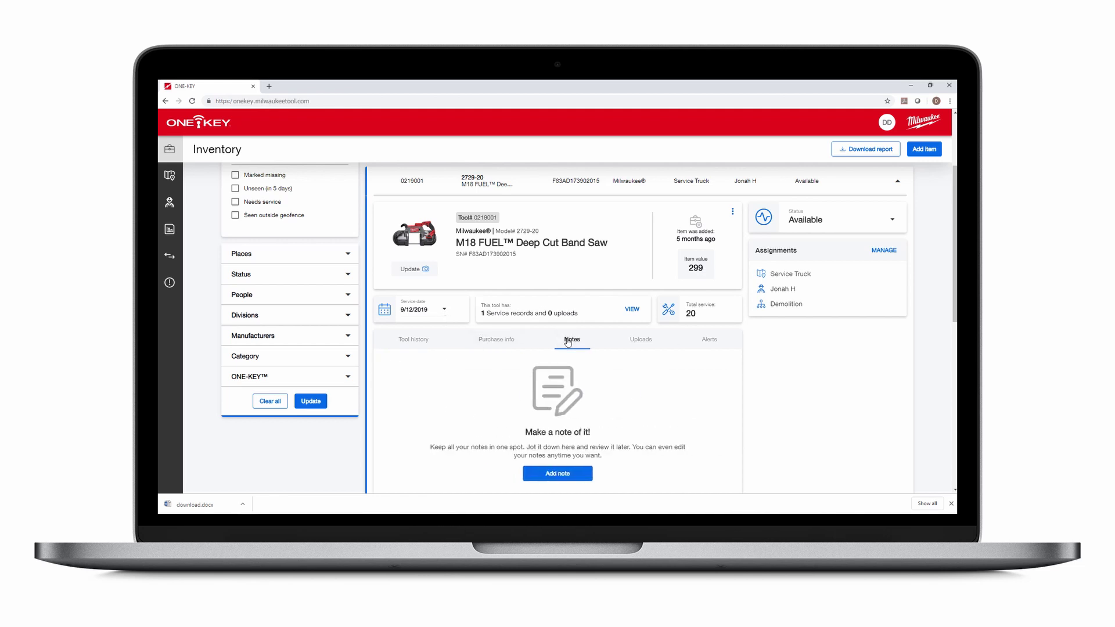
click(632, 342)
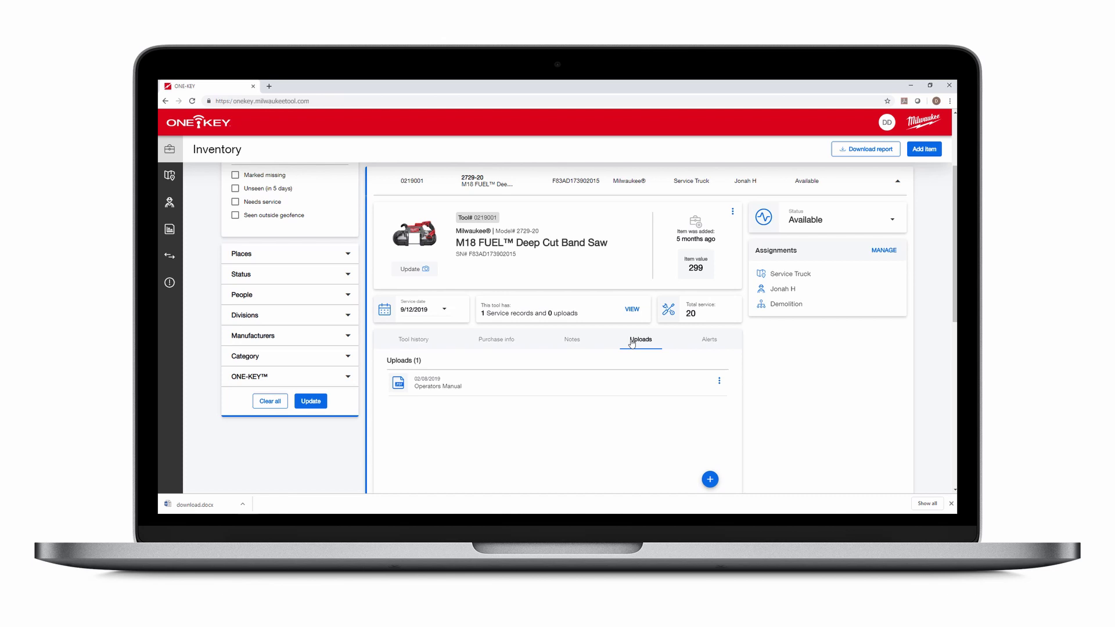
click(709, 343)
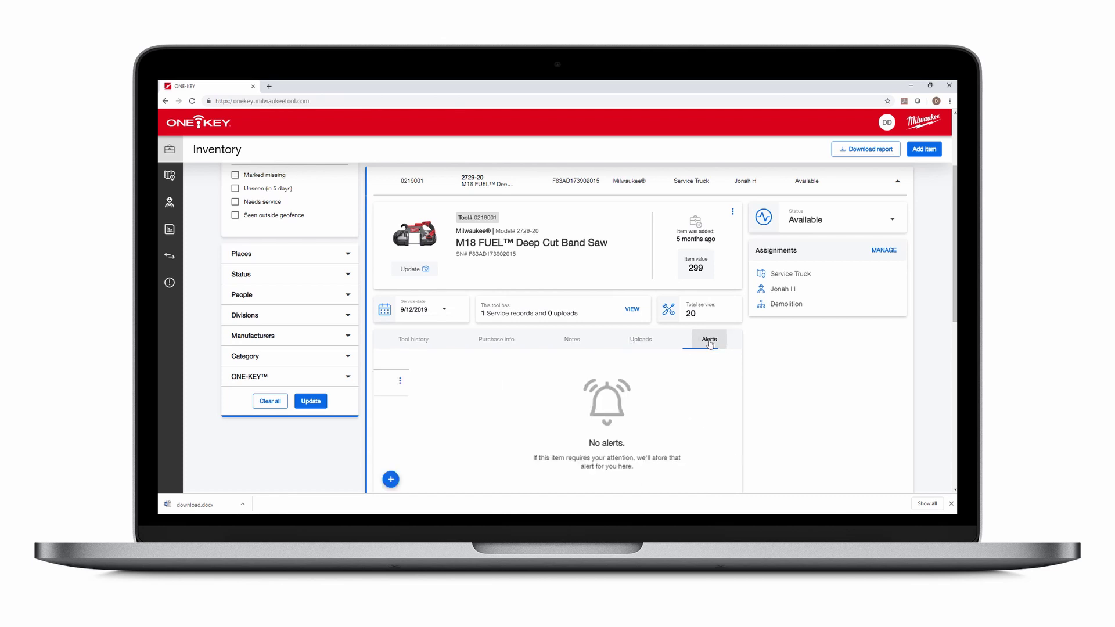
click(422, 342)
click(895, 221)
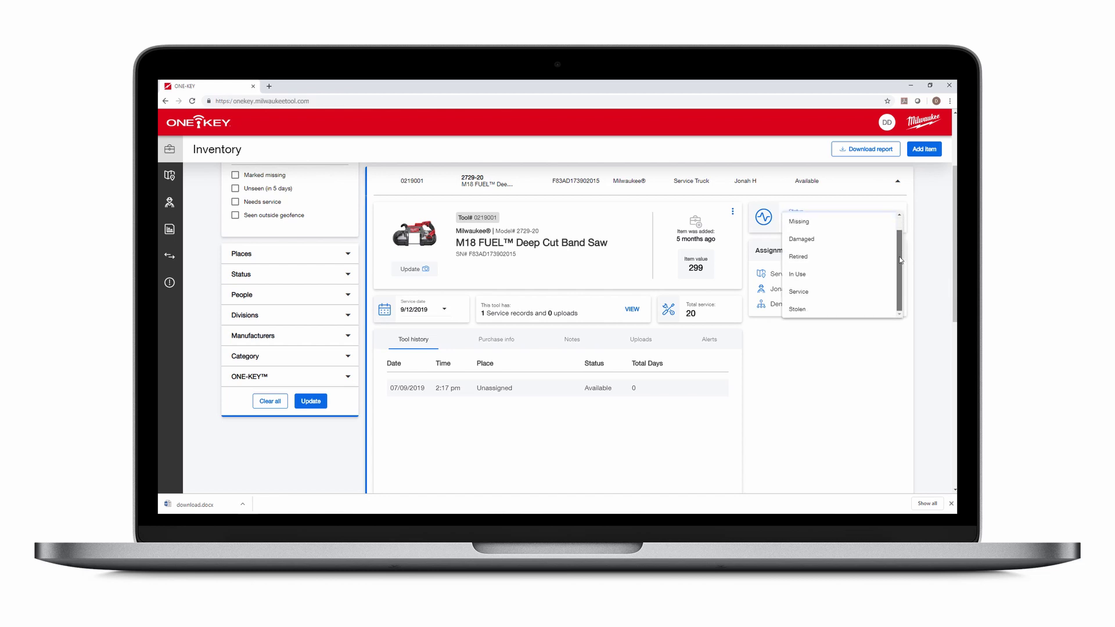
click(921, 260)
click(882, 251)
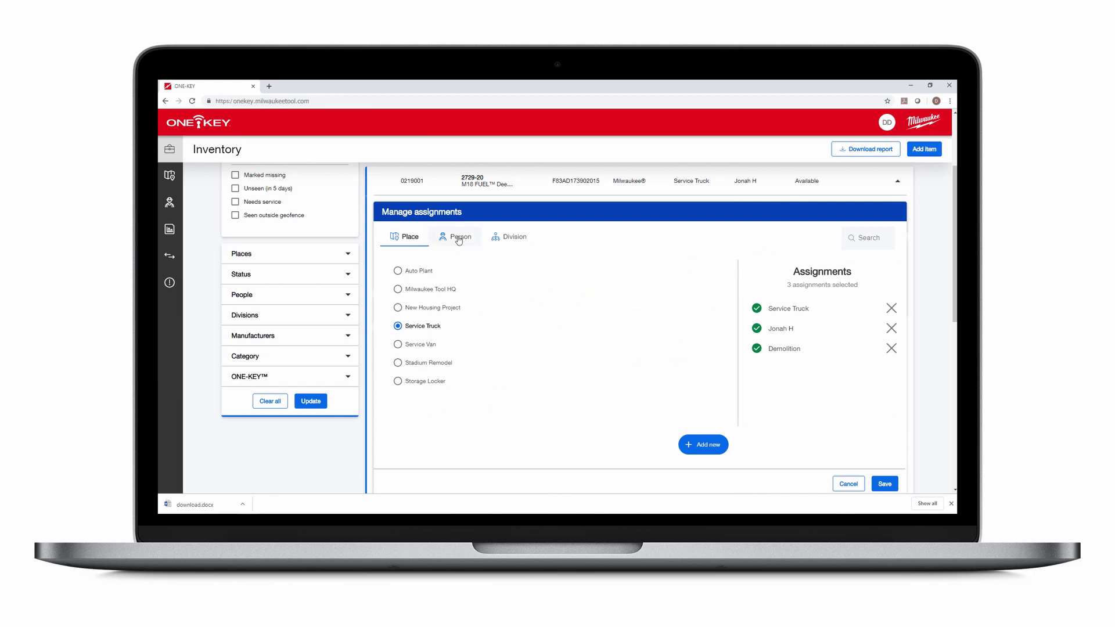
click(459, 238)
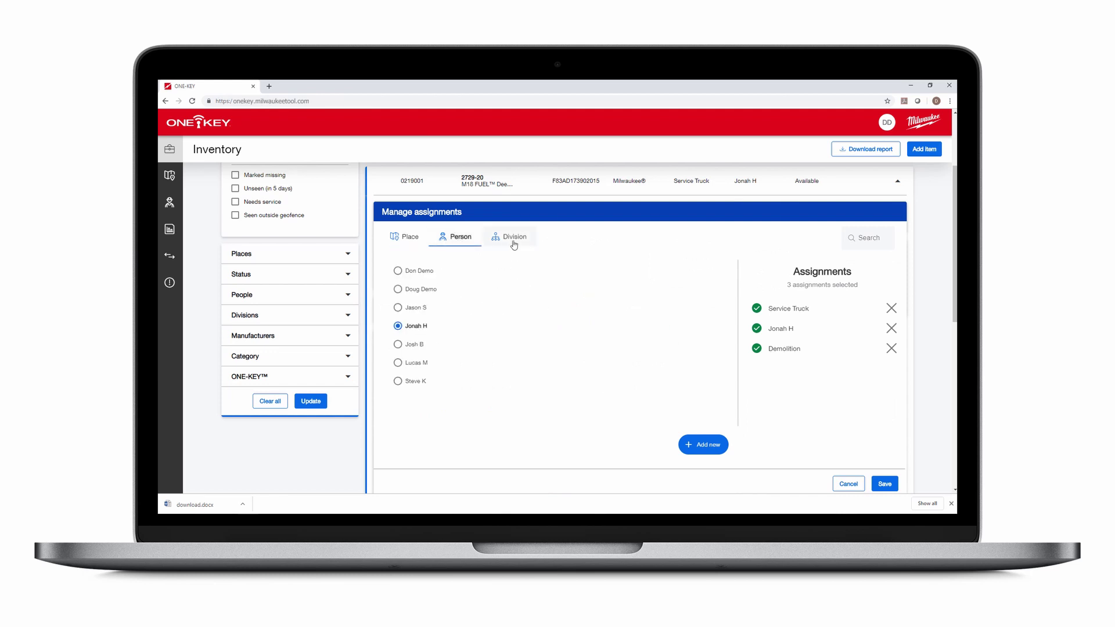
click(511, 238)
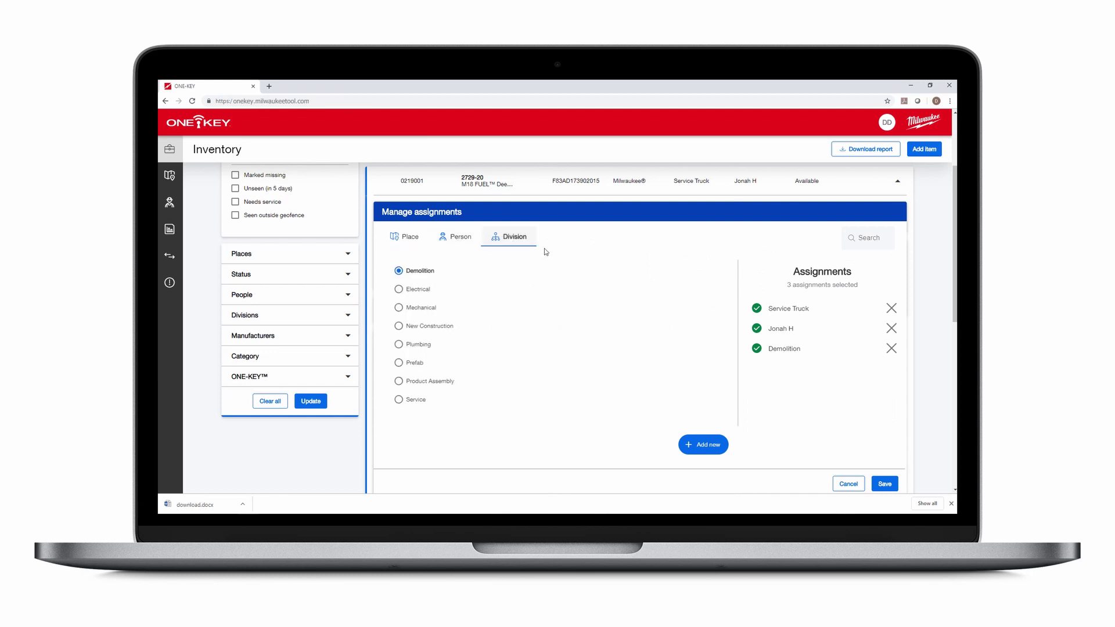
click(848, 484)
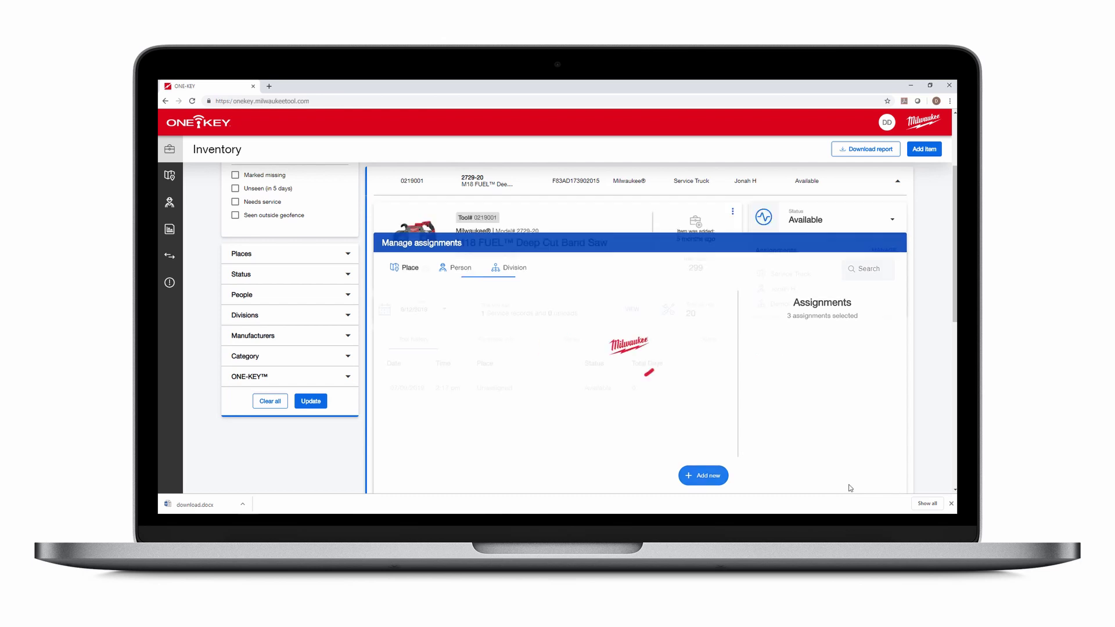
click(732, 212)
click(738, 231)
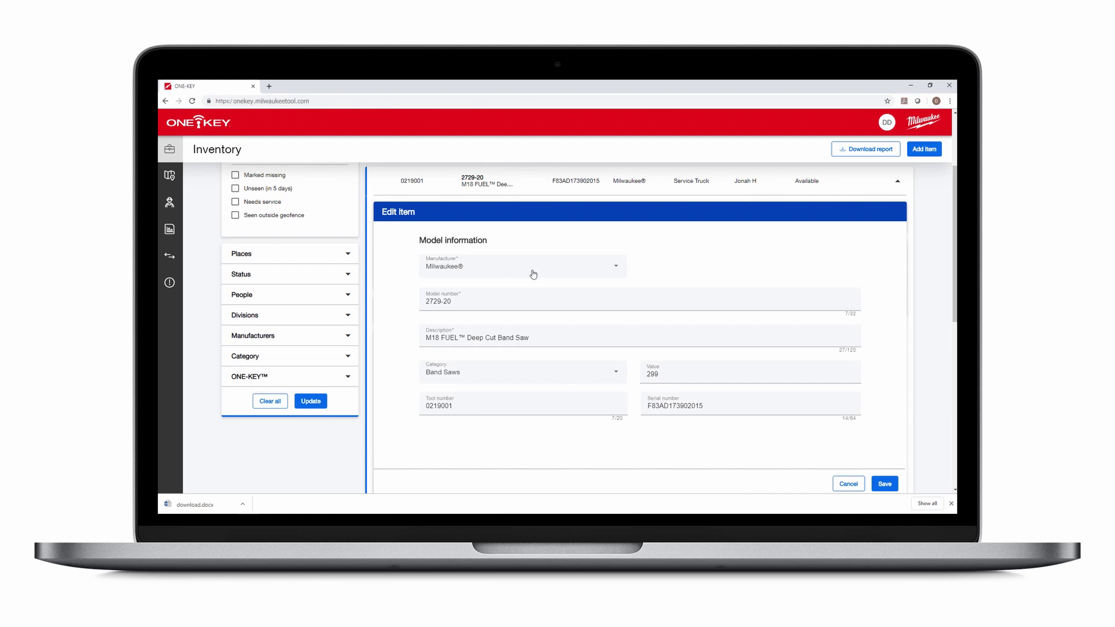
click(617, 266)
scroll(580, 323, down, 10)
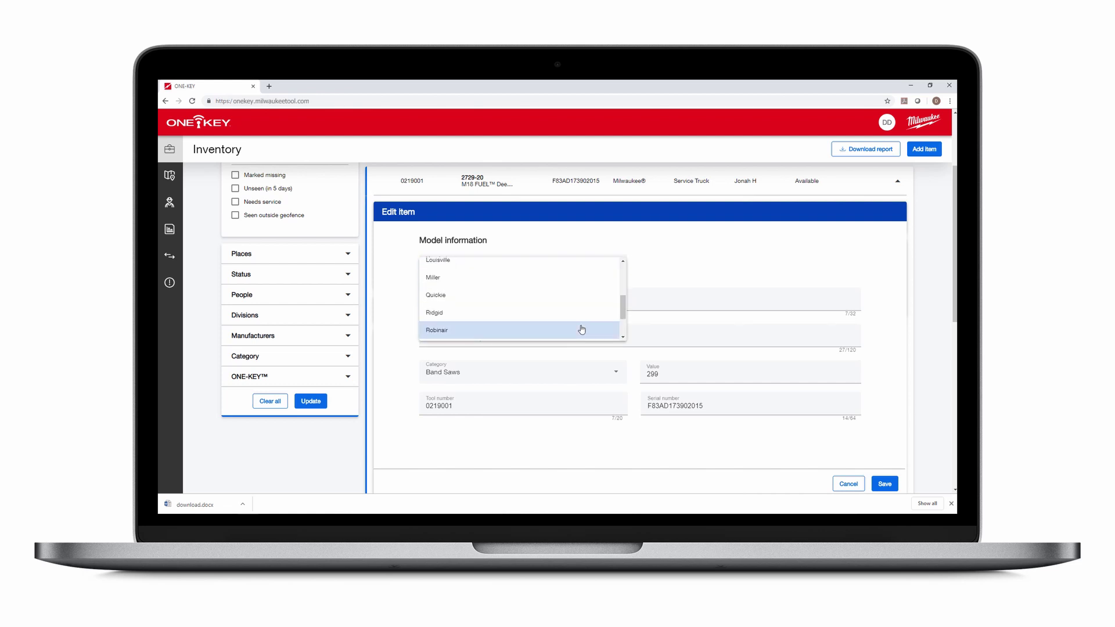
click(683, 272)
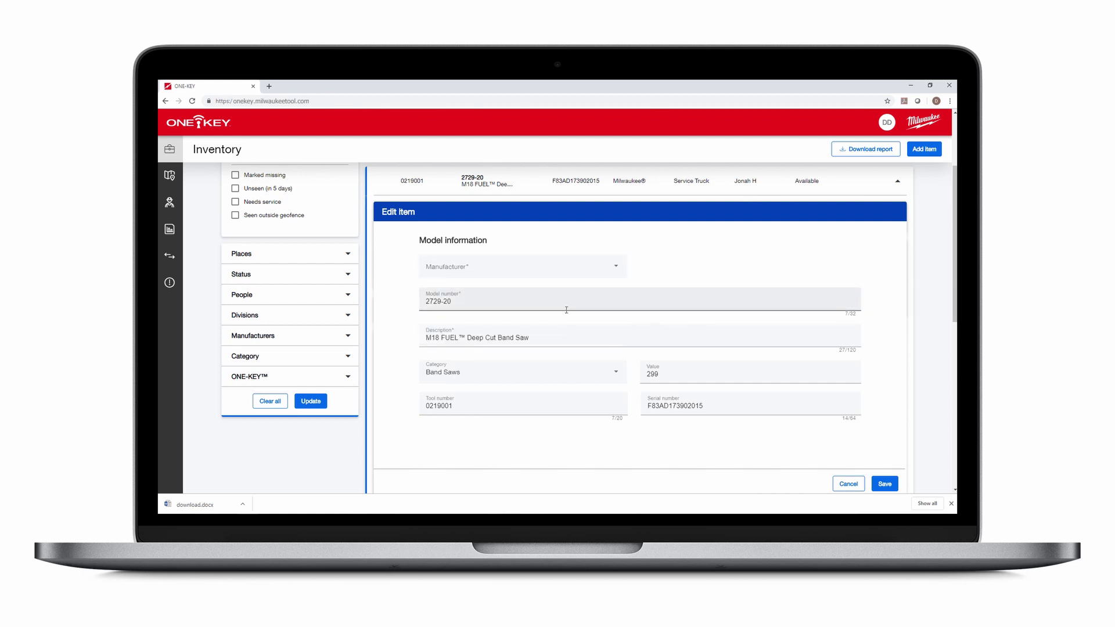
click(617, 372)
scroll(585, 438, down, 1)
scroll(583, 437, down, 5)
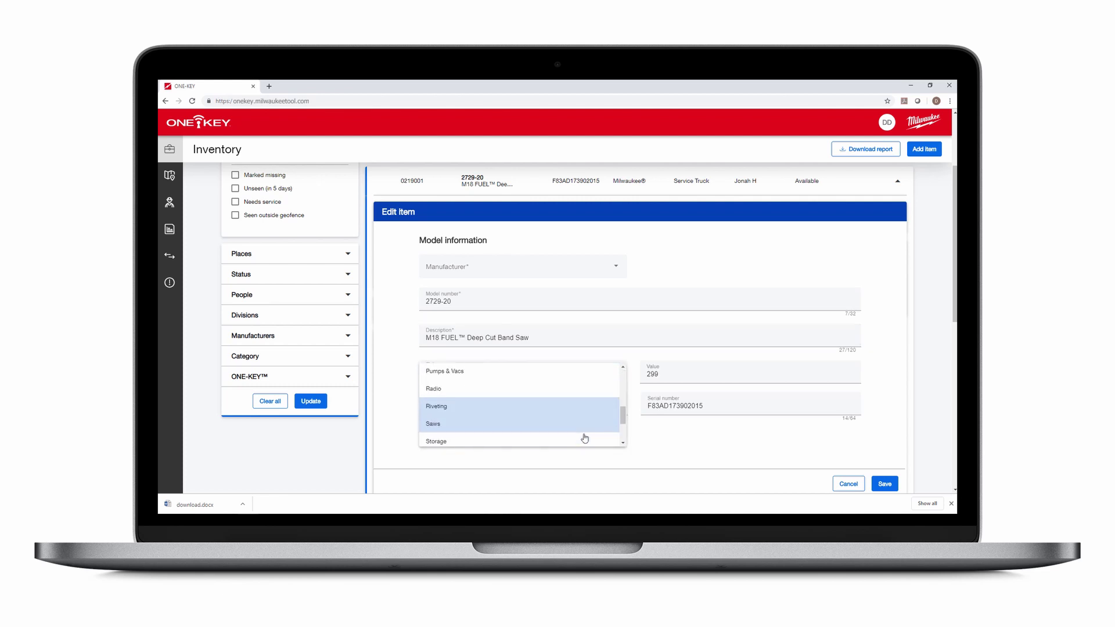
click(656, 355)
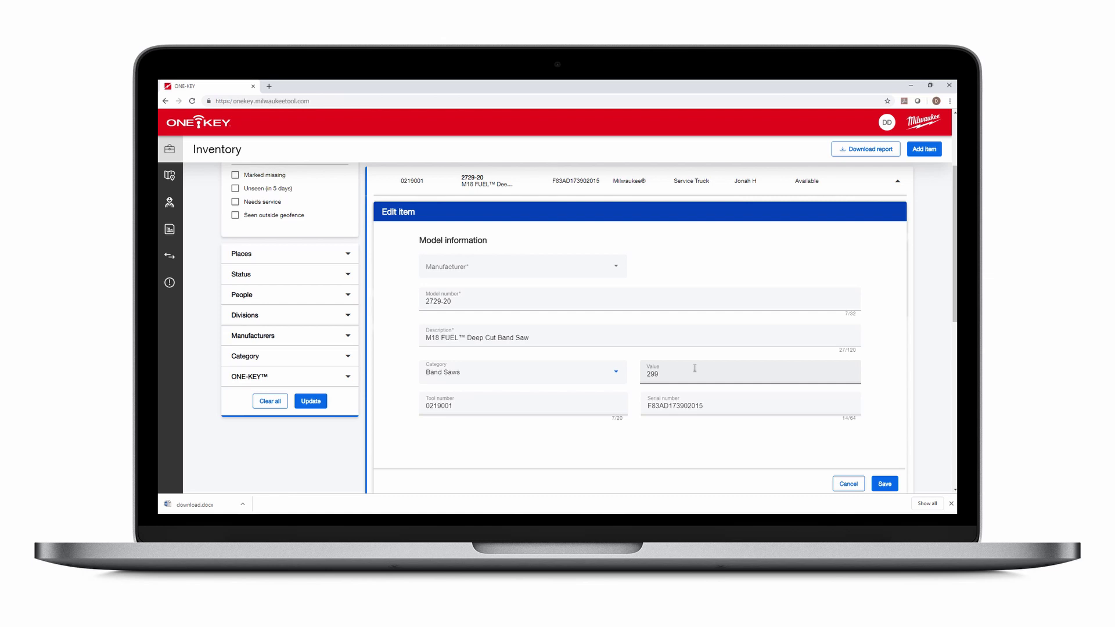
click(848, 483)
Review the band saw's service record, then set its 9/12/2019 service date to repeat Quarterly.
click(631, 310)
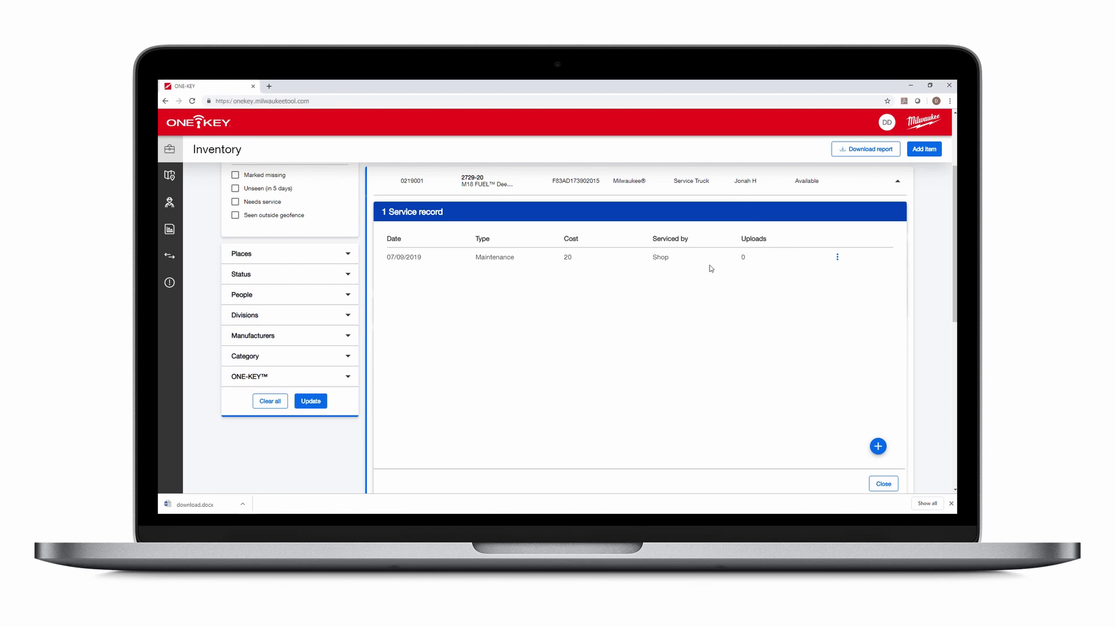
click(887, 487)
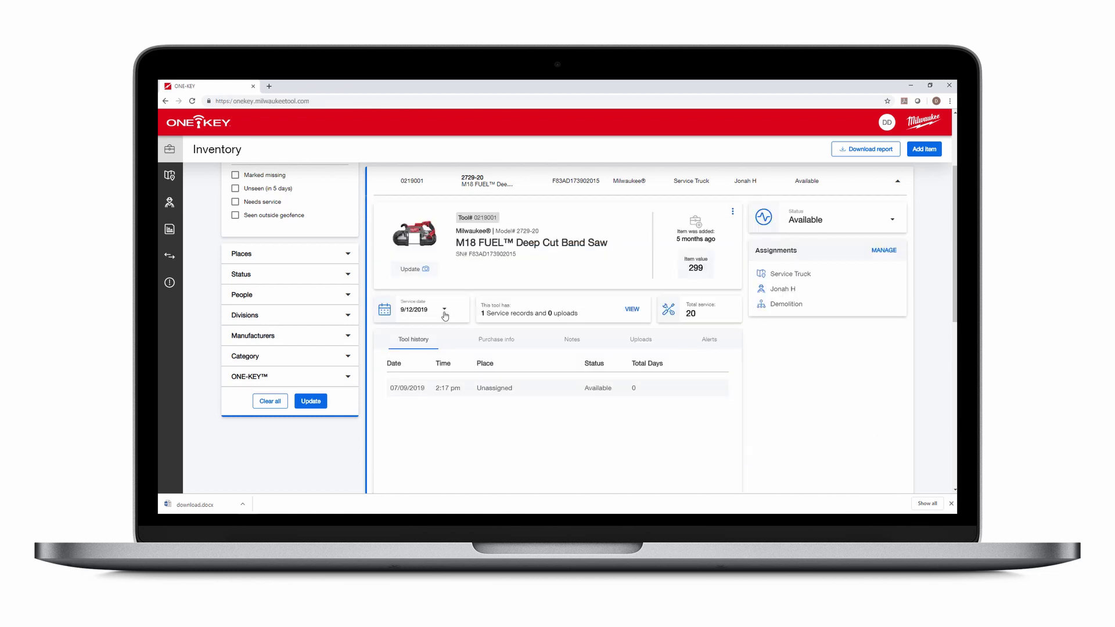
click(445, 314)
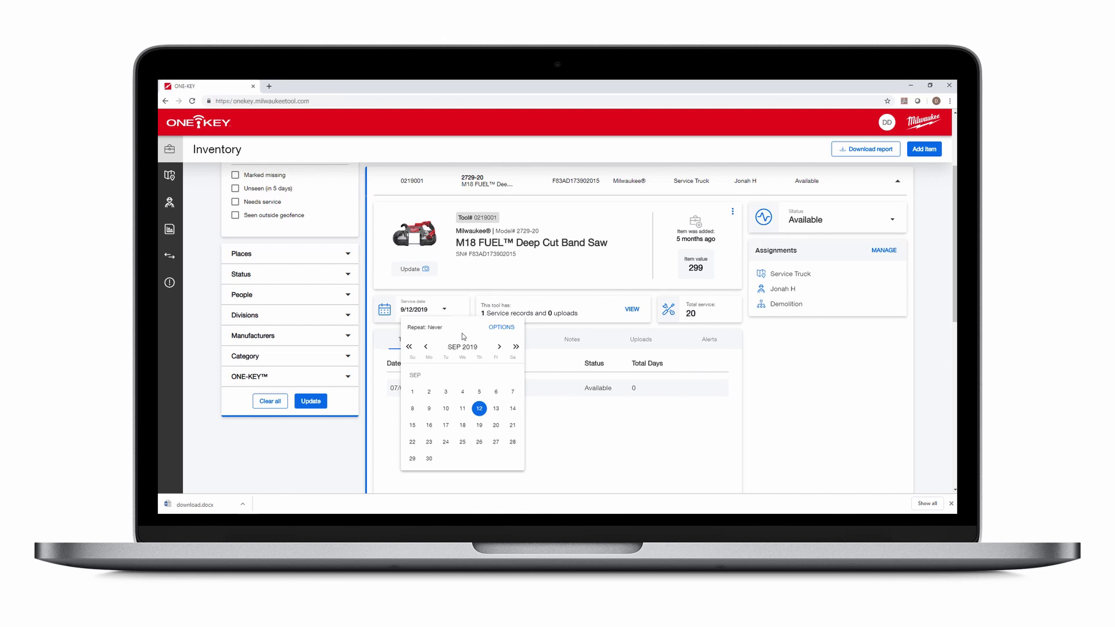
click(501, 327)
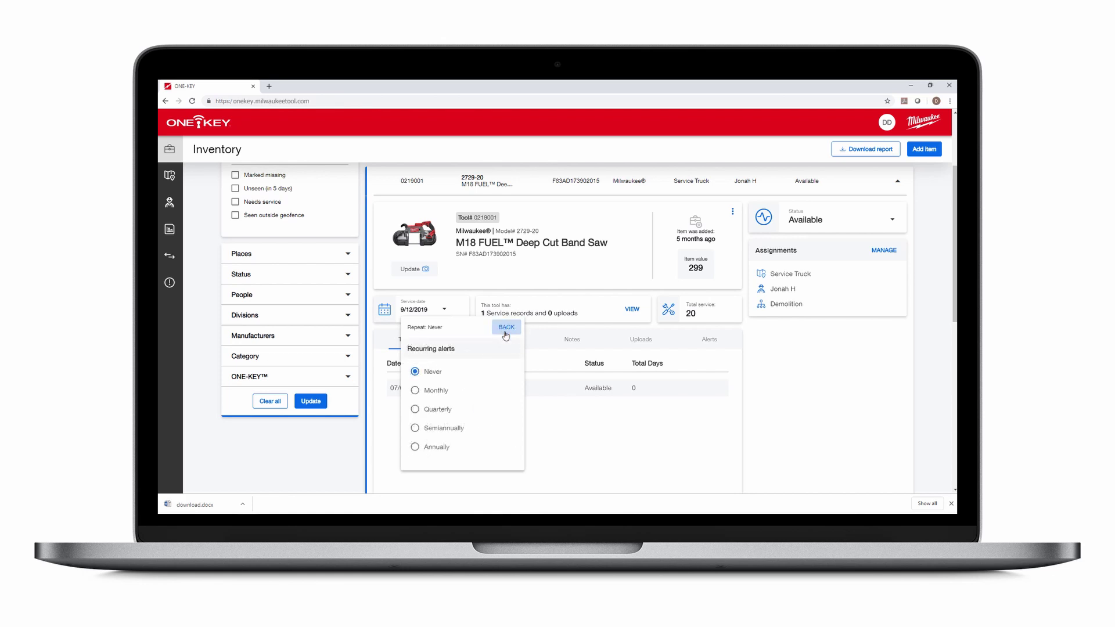
click(416, 409)
click(507, 329)
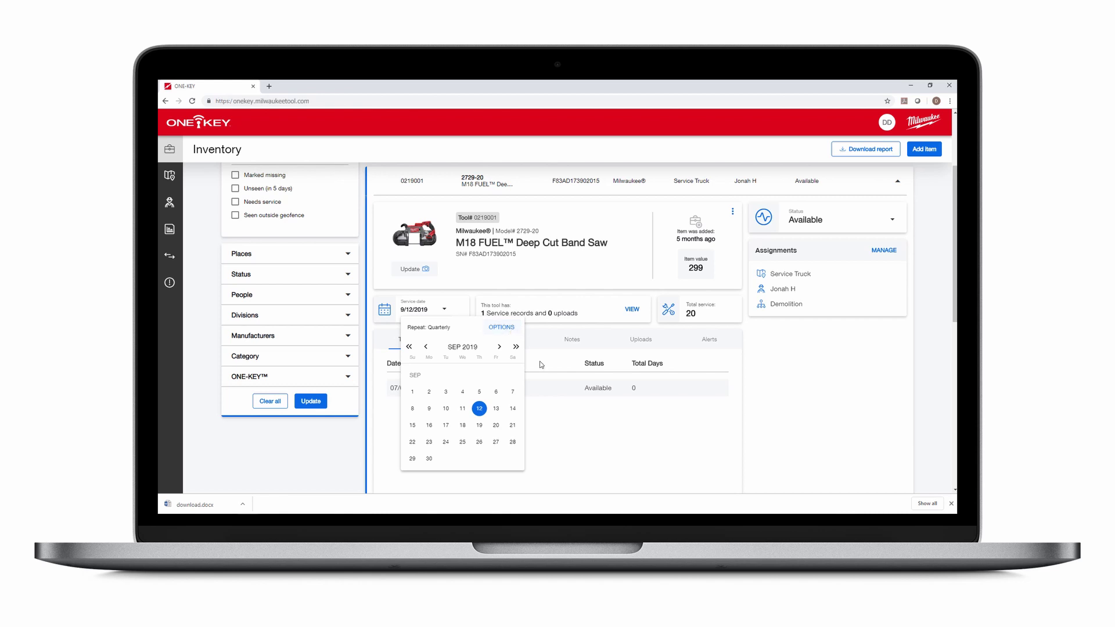
click(566, 442)
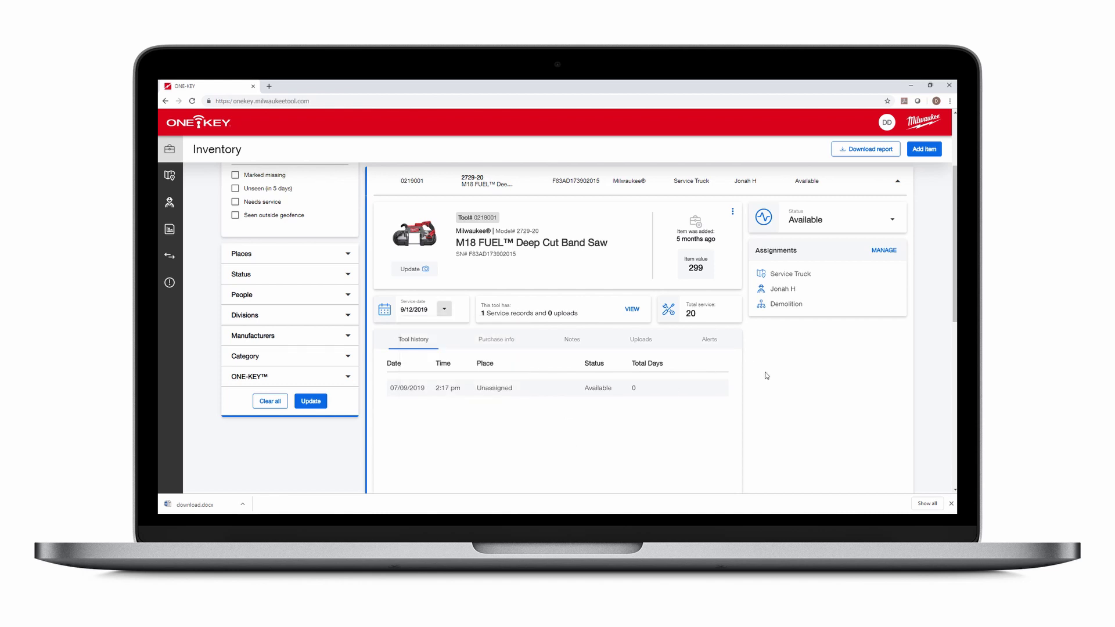
Start duplicating the band saw, raise the copy count to 3 and back to 1, then cancel.
scroll(767, 374, down, 1)
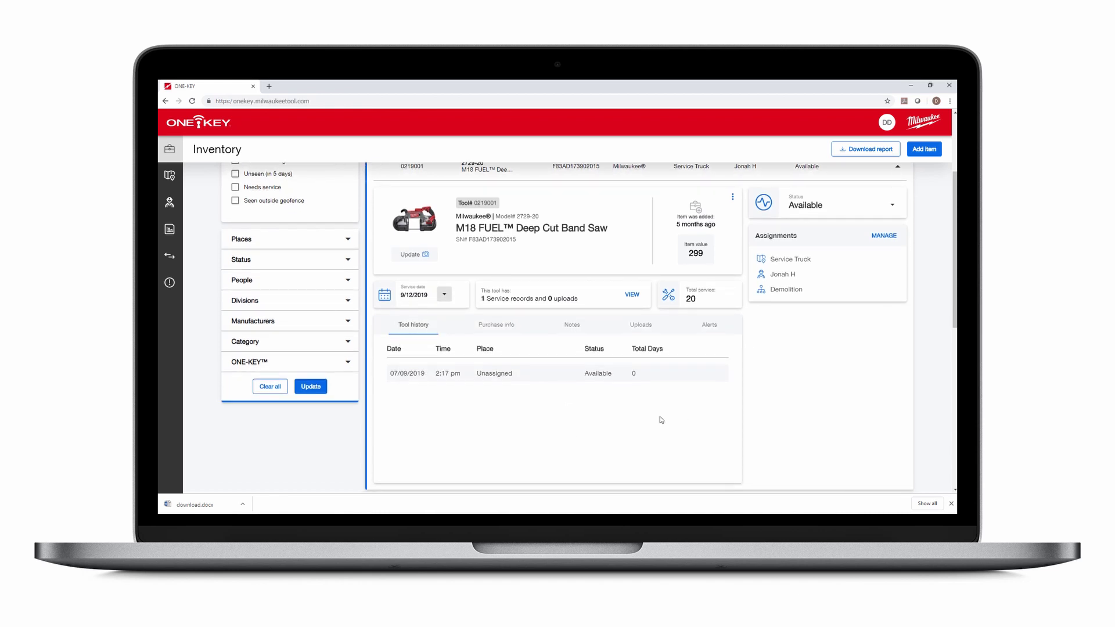
click(732, 196)
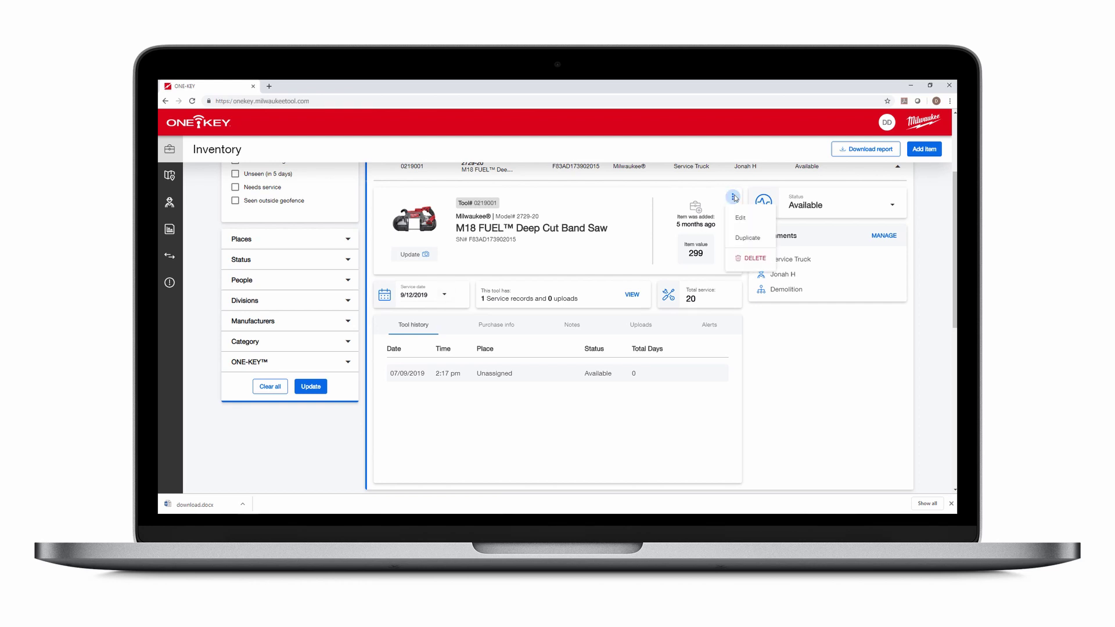
click(740, 242)
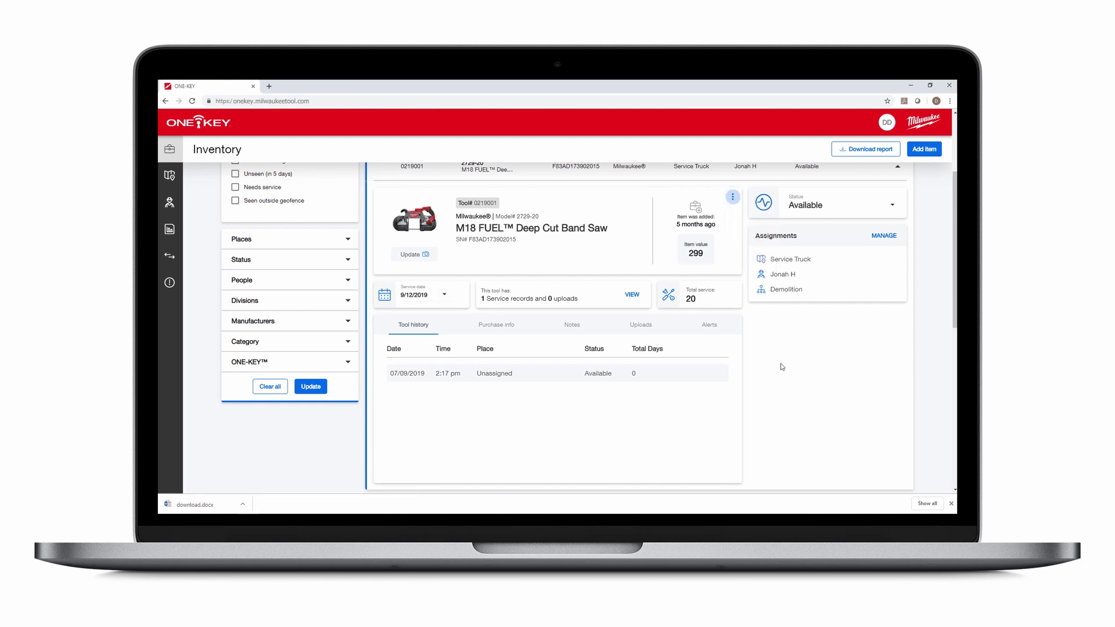
scroll(628, 396, down, 1)
scroll(628, 397, down, 3)
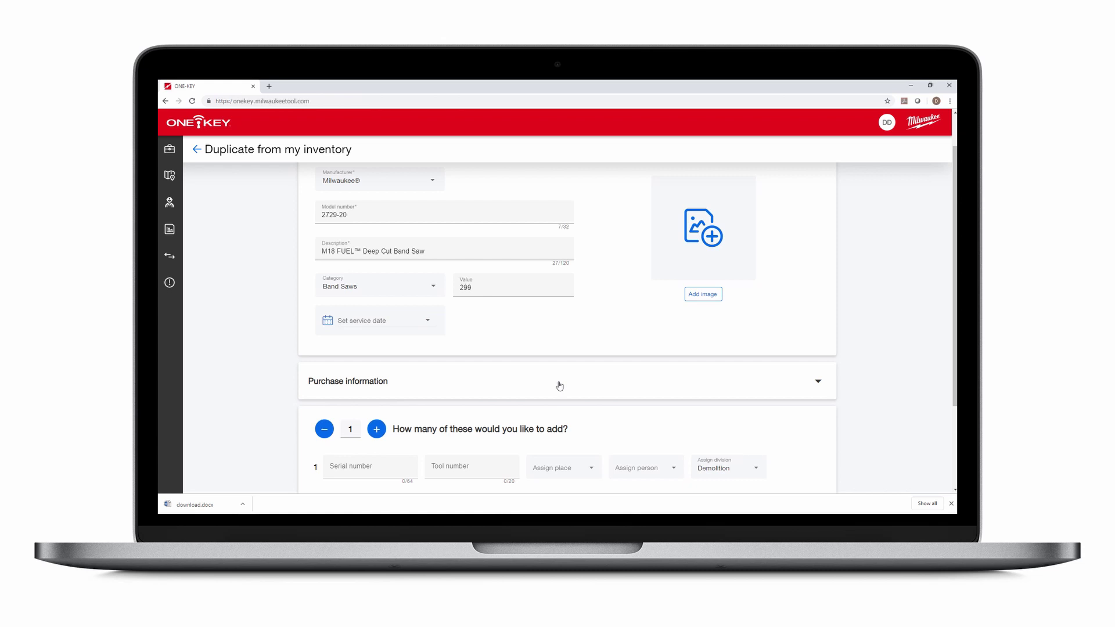
click(383, 326)
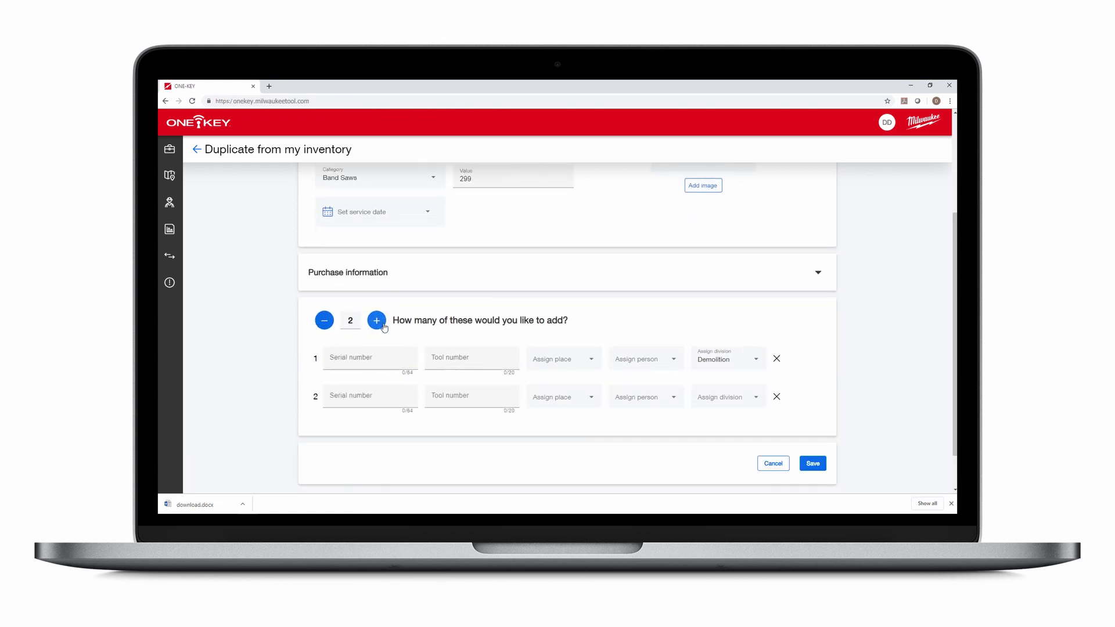
click(384, 326)
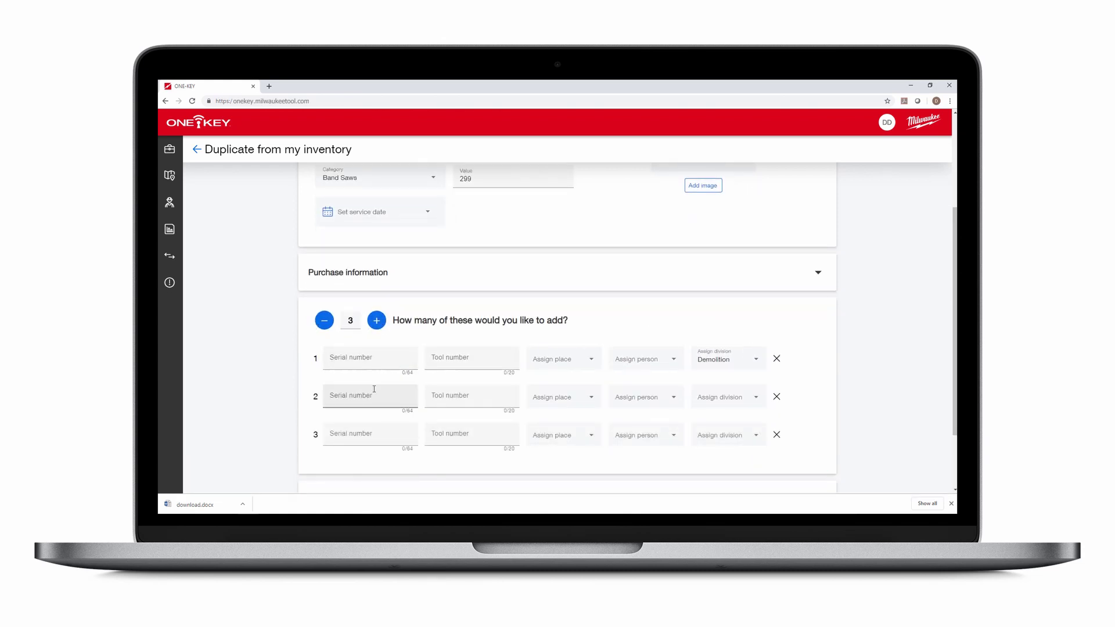
click(324, 320)
click(324, 320)
click(773, 425)
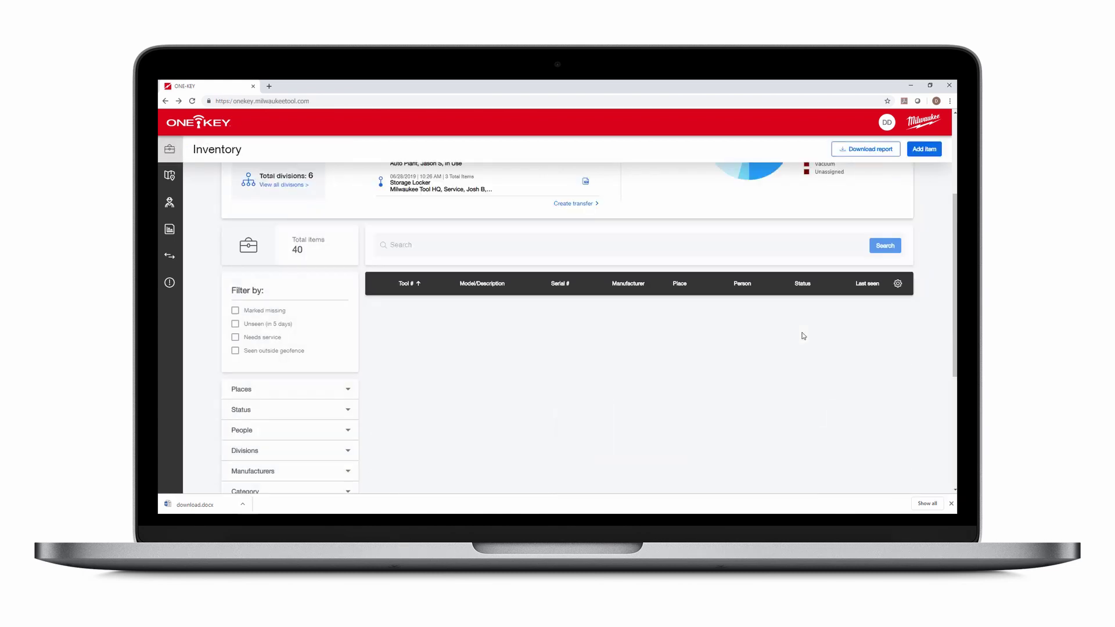
Under Add item, search inventory for 0219025 and preview duplicating the 2155-AC site light, then go back.
click(924, 150)
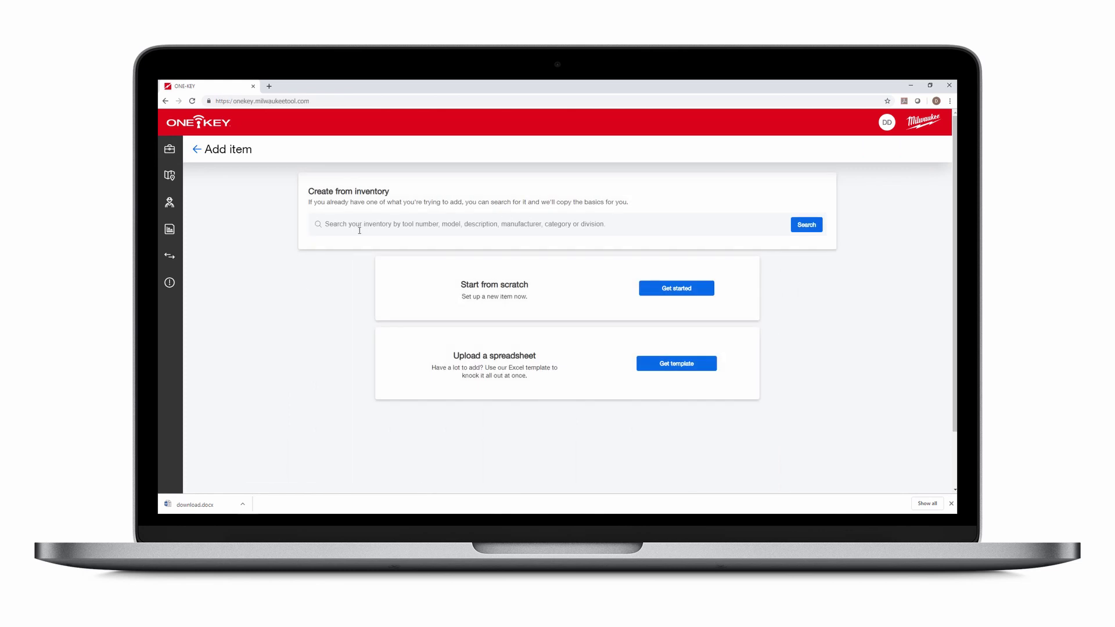
click(436, 223)
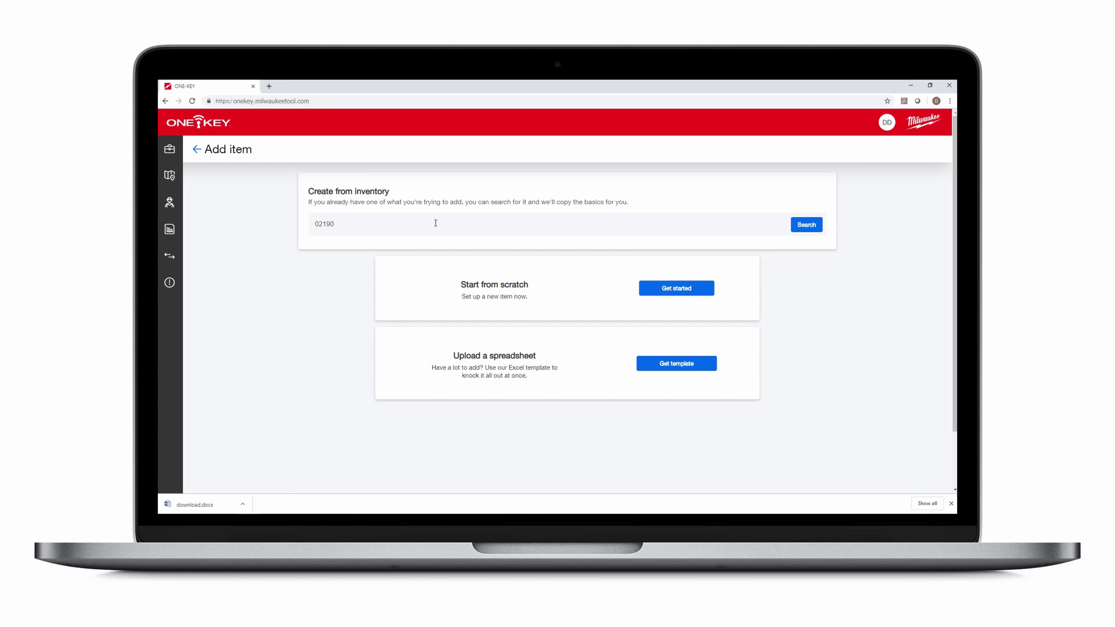
click(806, 225)
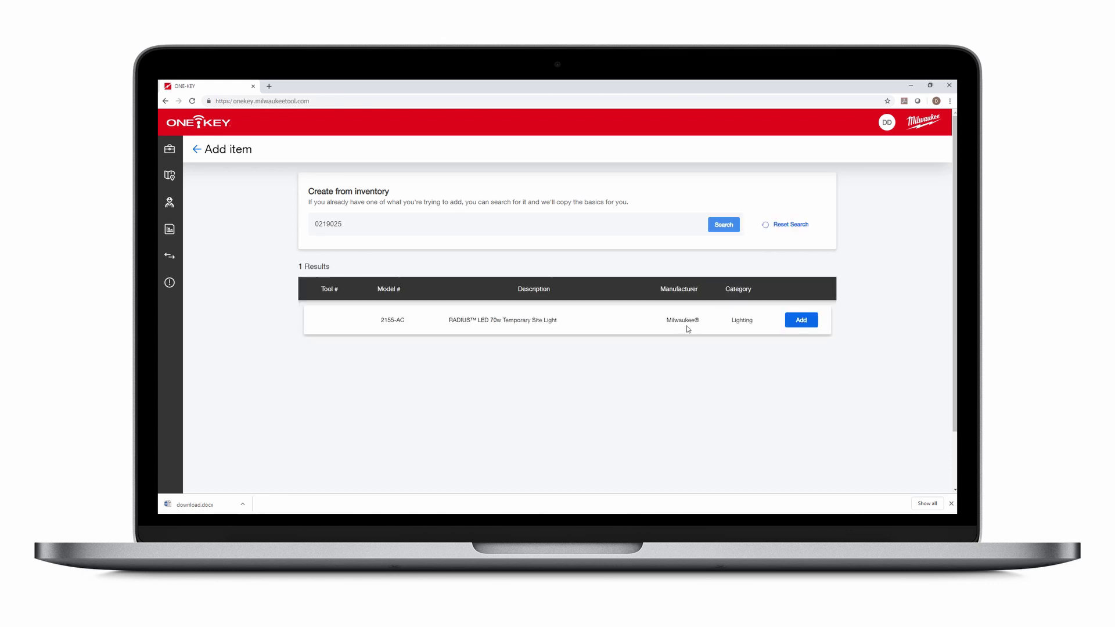
click(801, 320)
scroll(688, 430, down, 3)
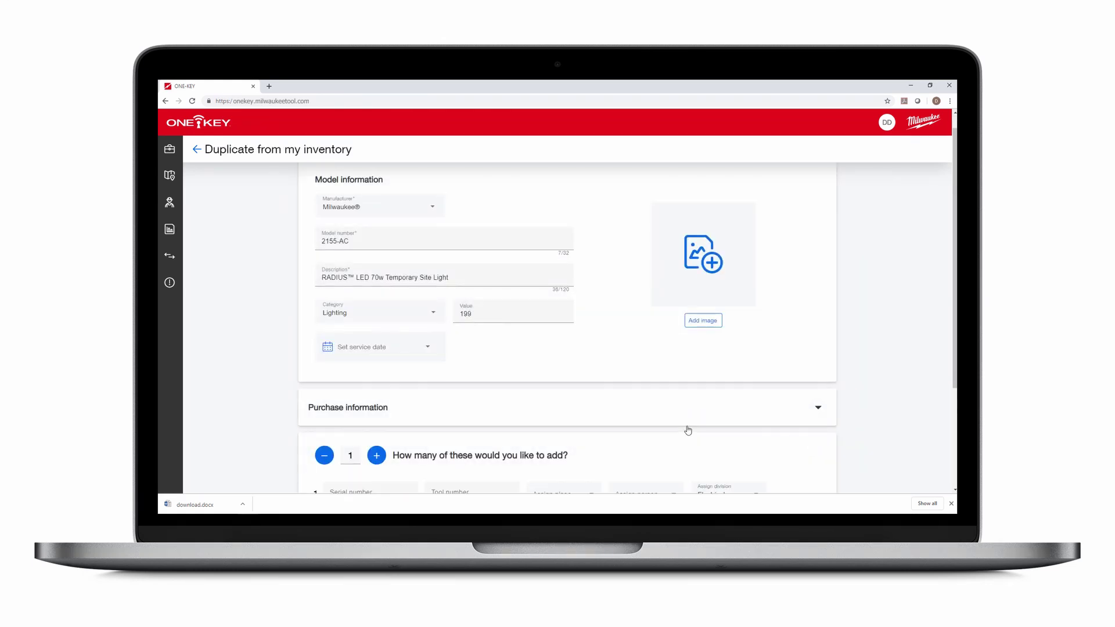
scroll(688, 430, up, 5)
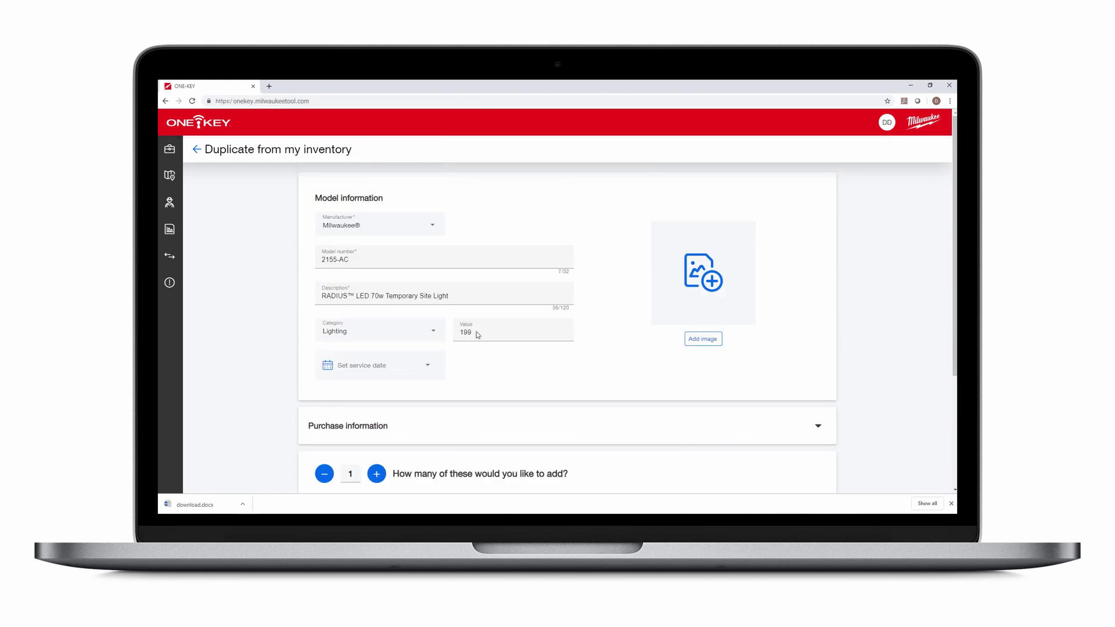
click(196, 150)
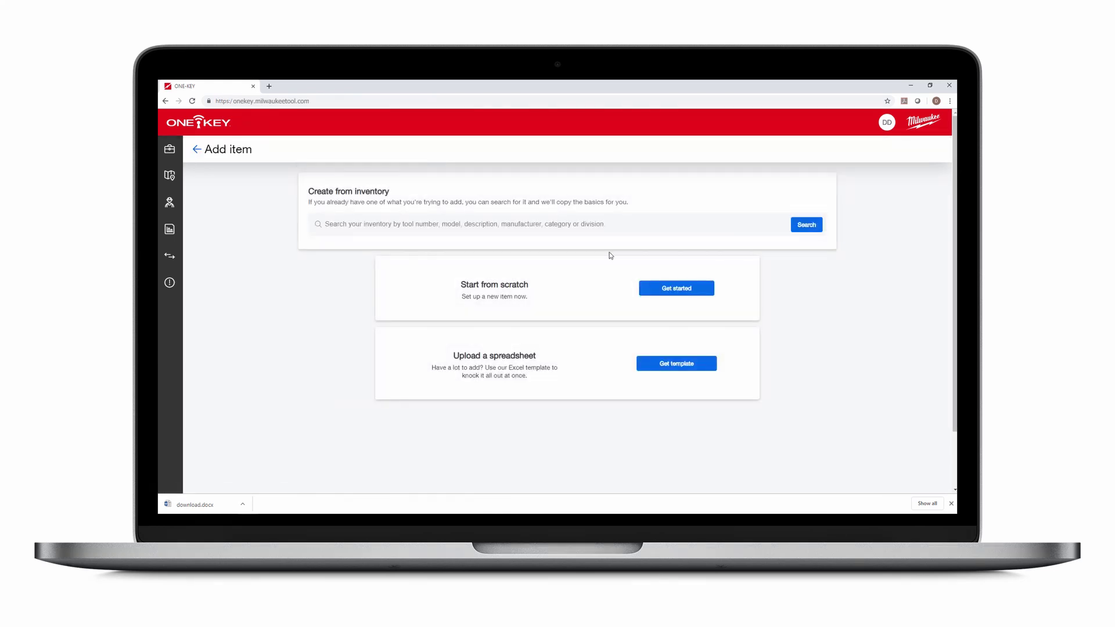
click(686, 291)
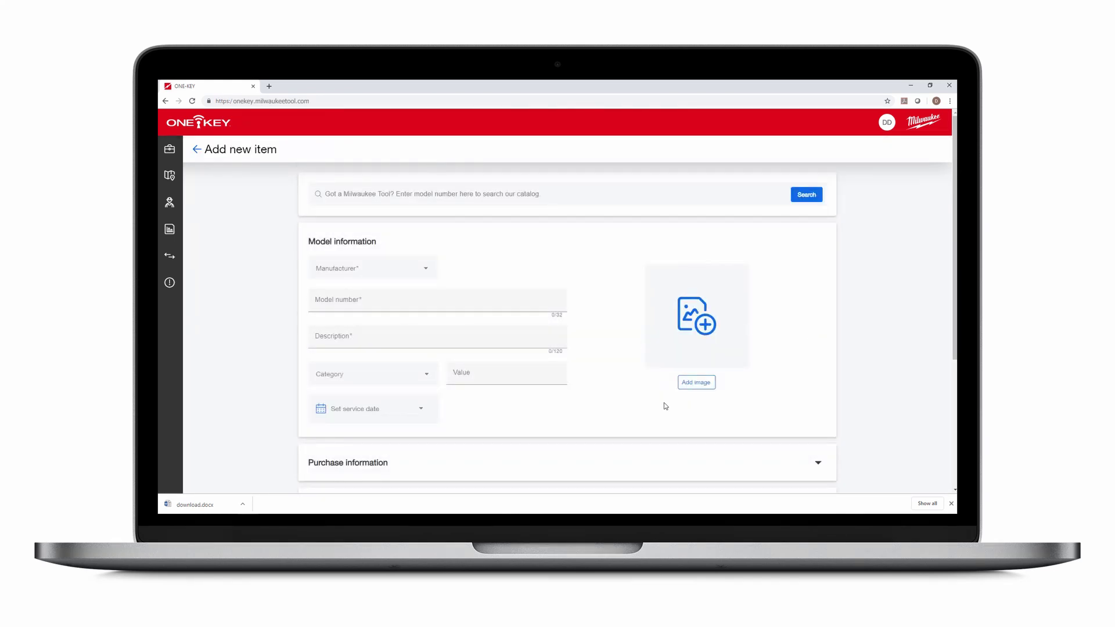
scroll(605, 329, down, 1)
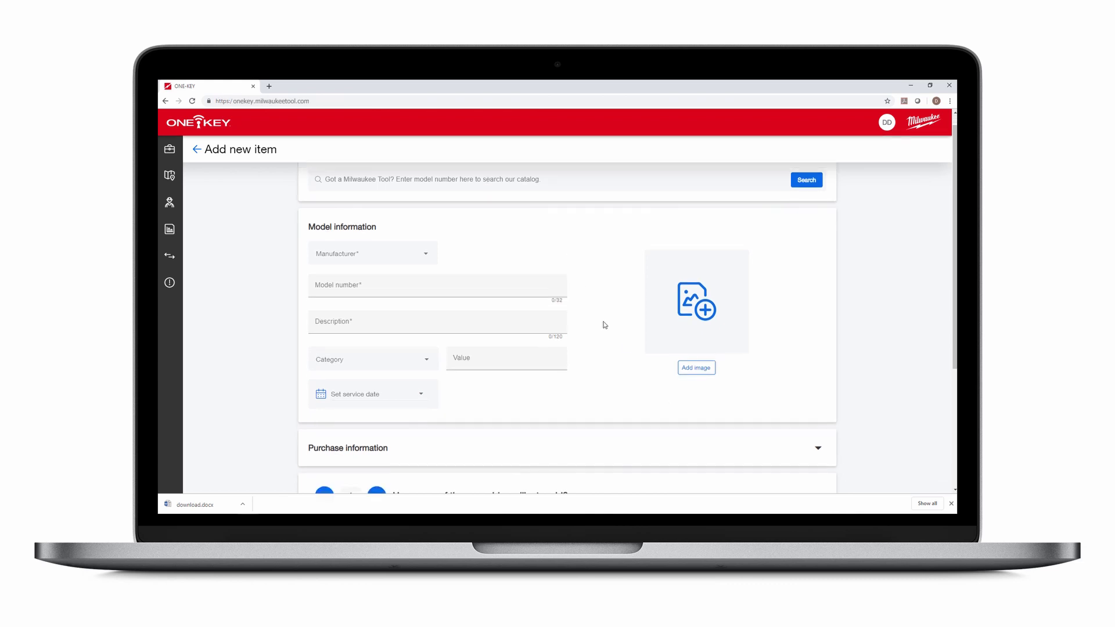
scroll(604, 401, down, 5)
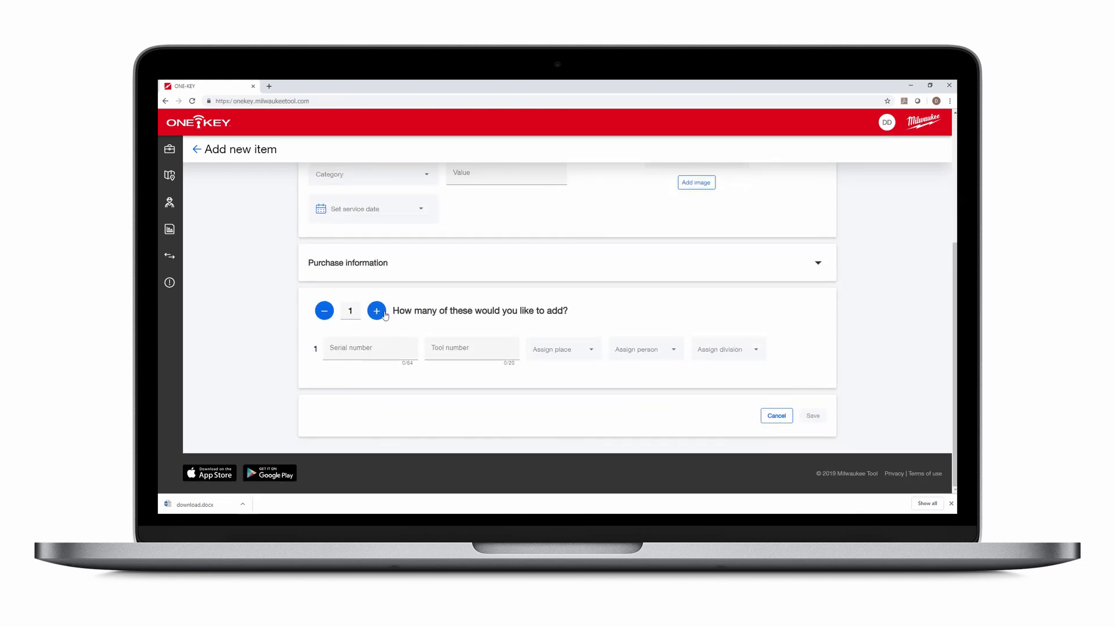
click(376, 311)
click(376, 311)
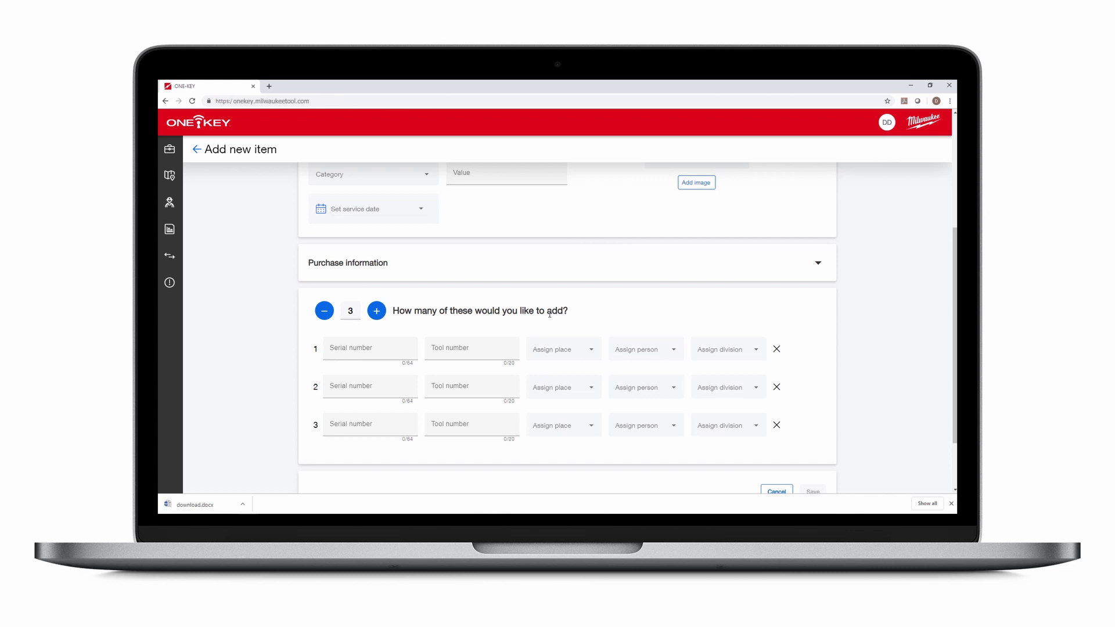
scroll(550, 318, down, 2)
scroll(550, 317, up, 6)
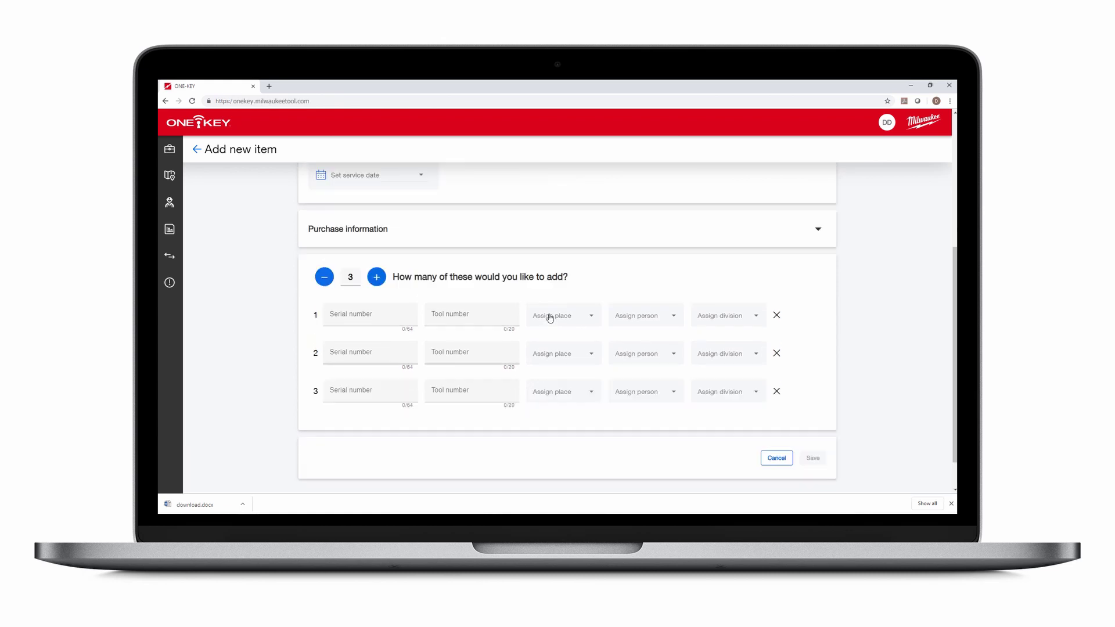
click(202, 151)
scroll(610, 428, down, 1)
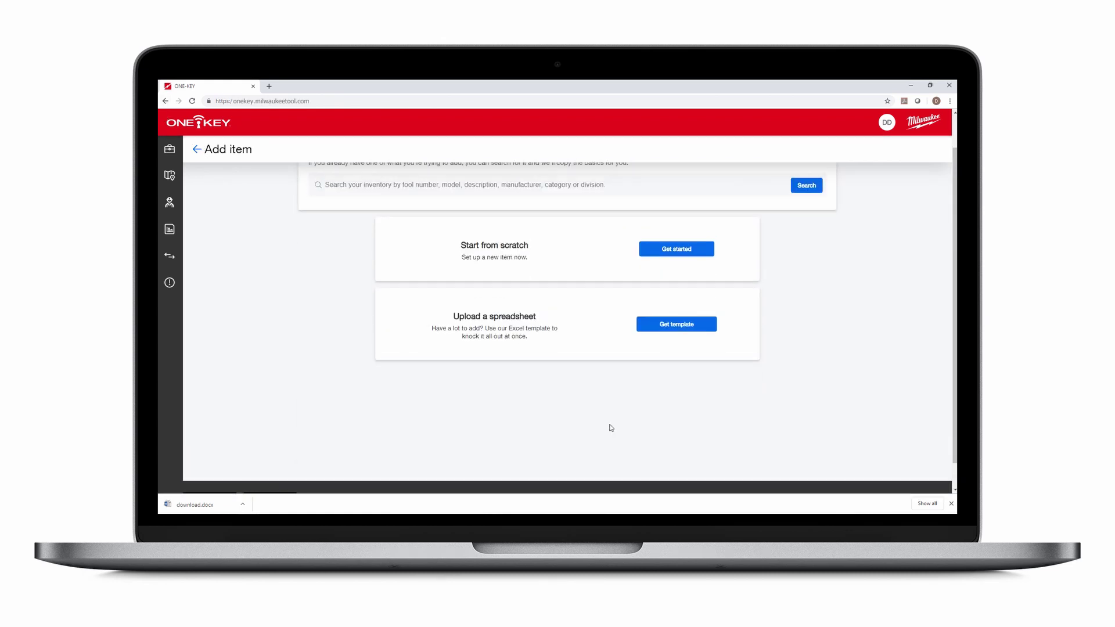
Download the Excel bulk-upload template and go back to the Inventory dashboard.
click(666, 318)
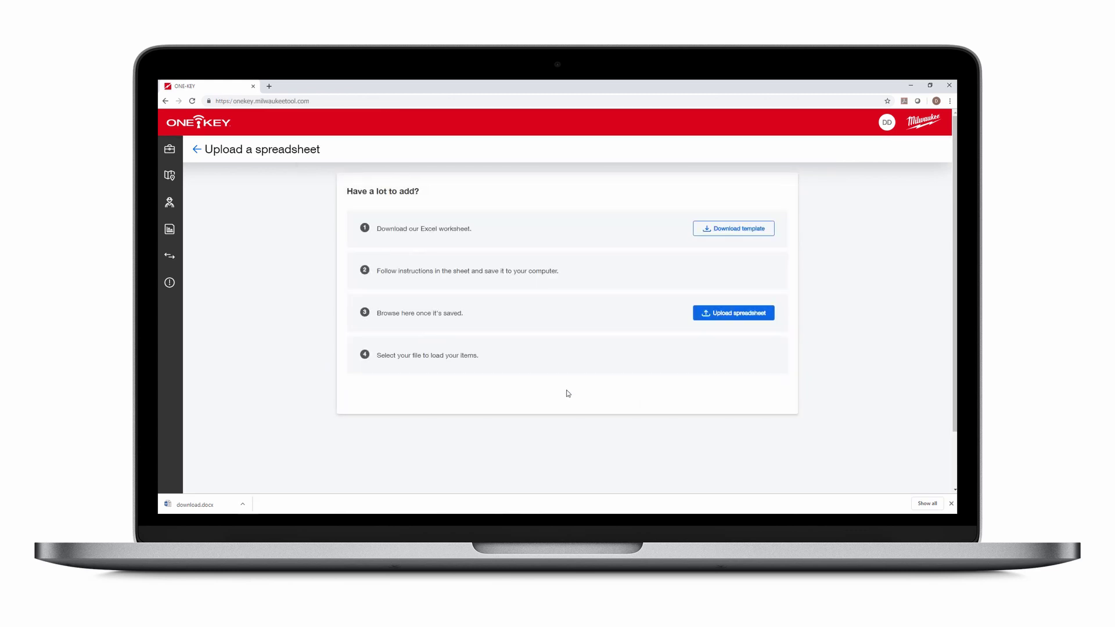
click(700, 228)
click(197, 150)
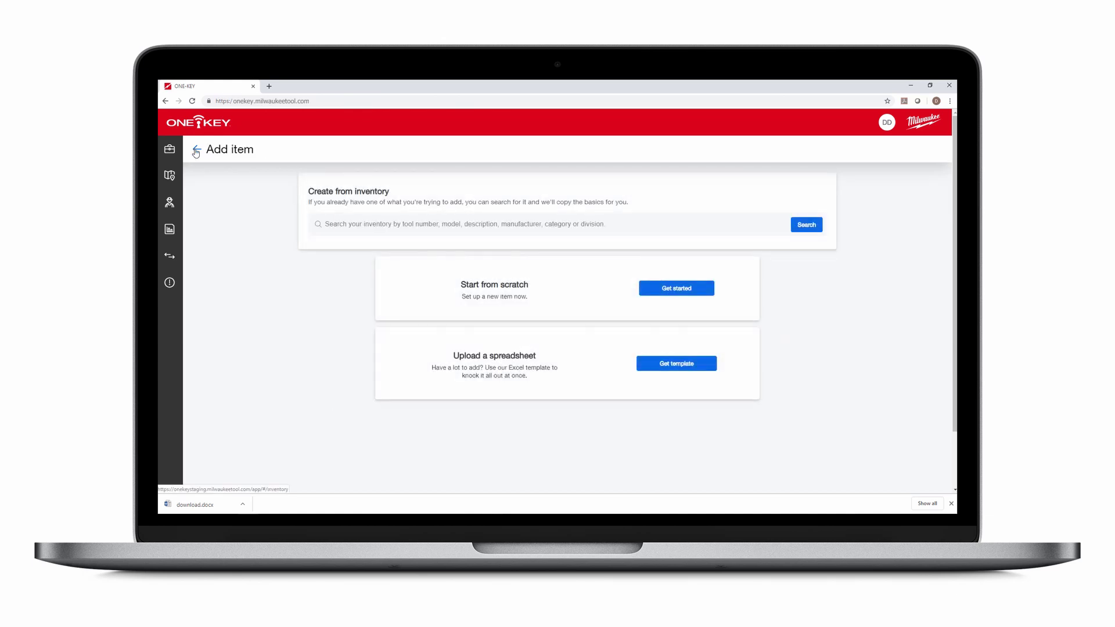
click(196, 151)
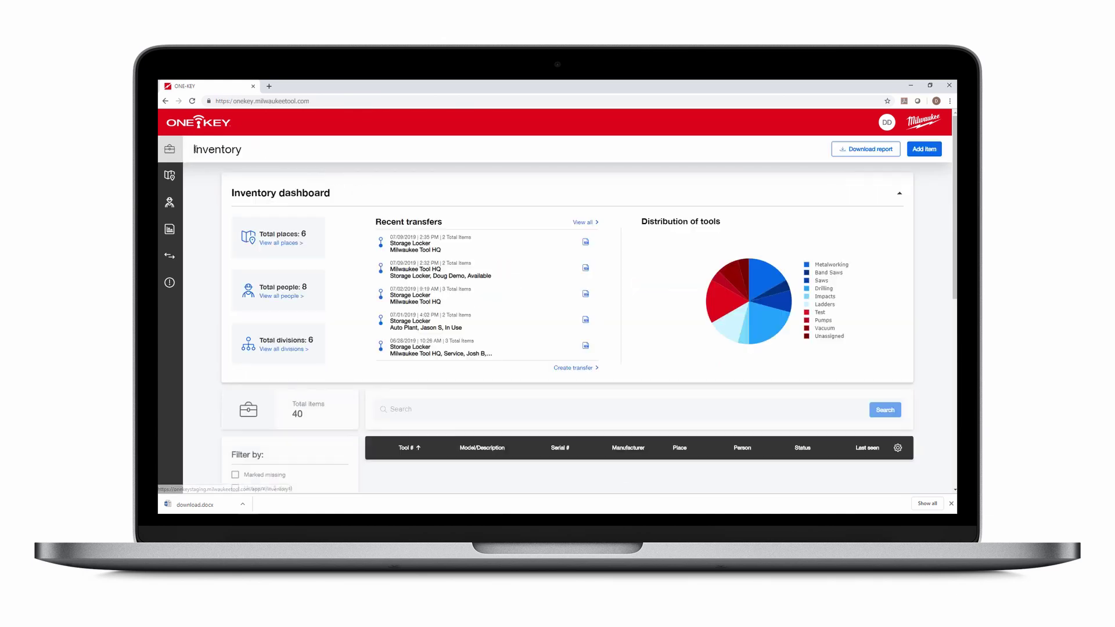
Download the inventory report and look through the xlsx export in Excel before closing it.
click(860, 151)
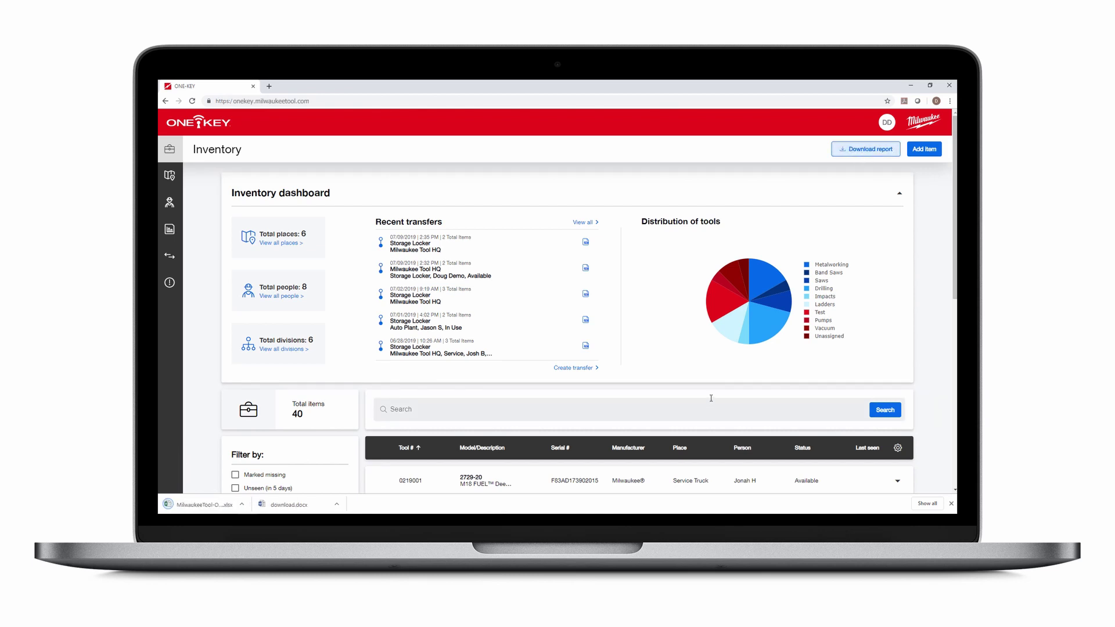
click(197, 505)
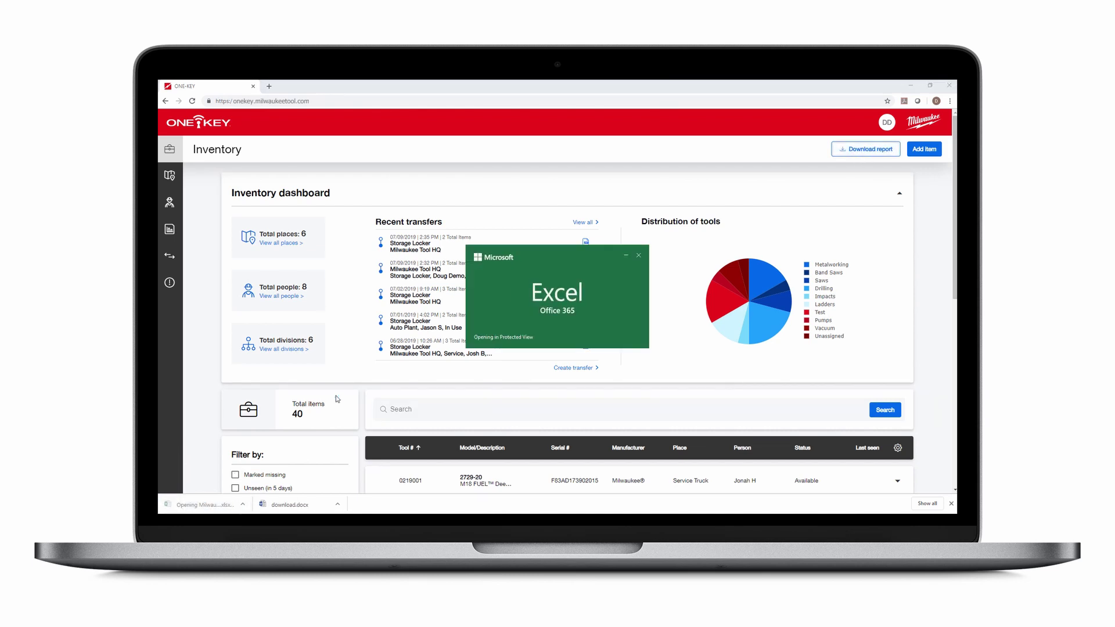
scroll(500, 418, down, 3)
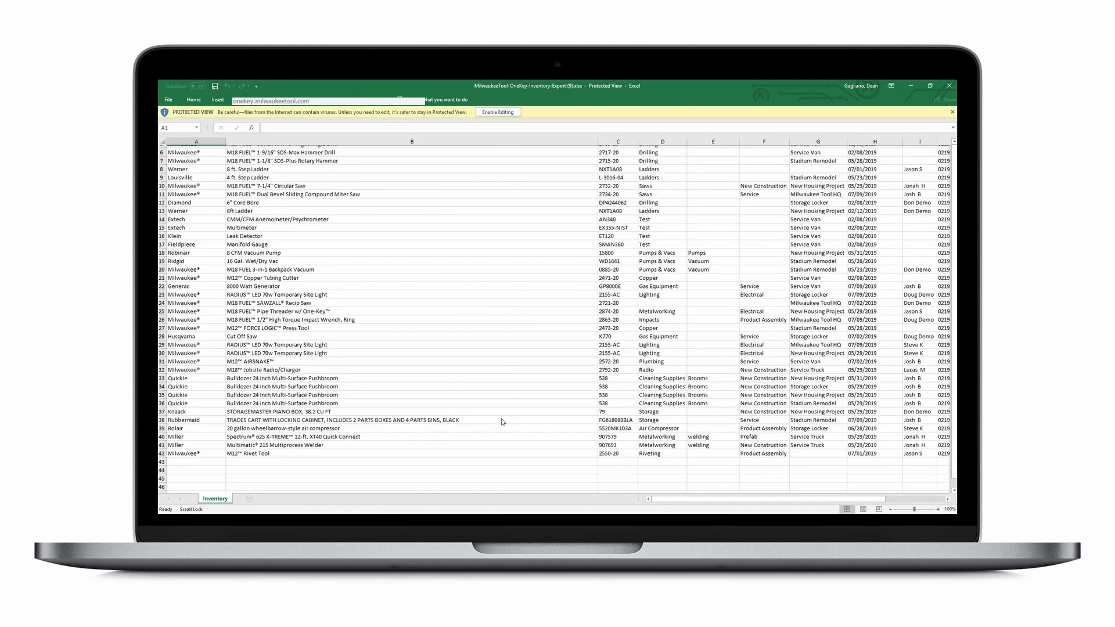
scroll(500, 418, up, 1)
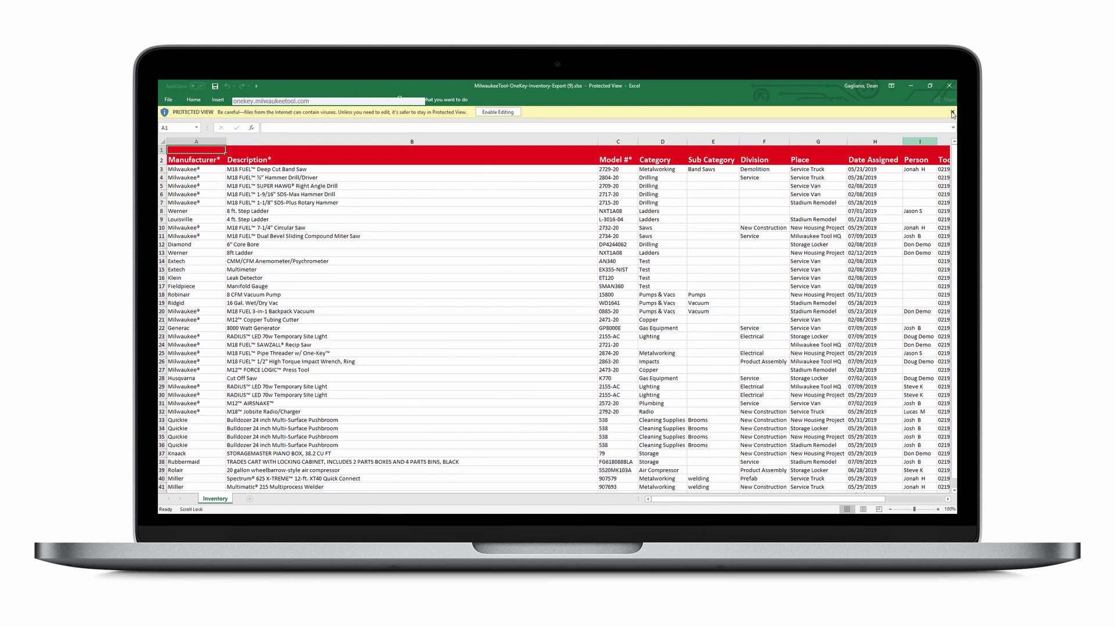
click(950, 87)
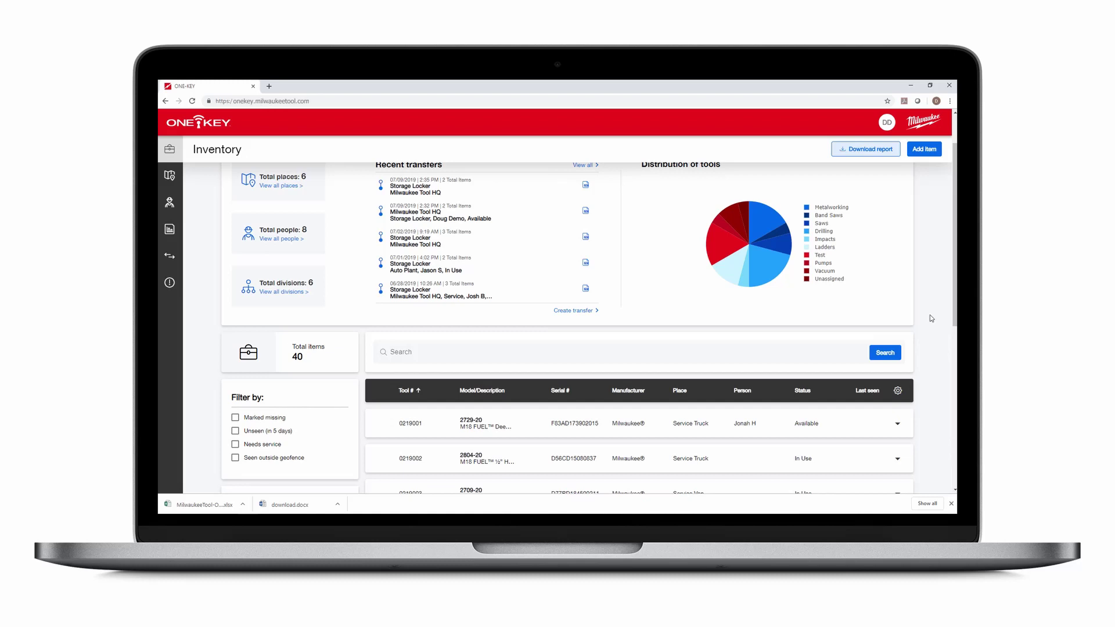
Browse the Manufacturers and Categories lists, then open the Divisions list with its item counts.
mouse_move(182, 162)
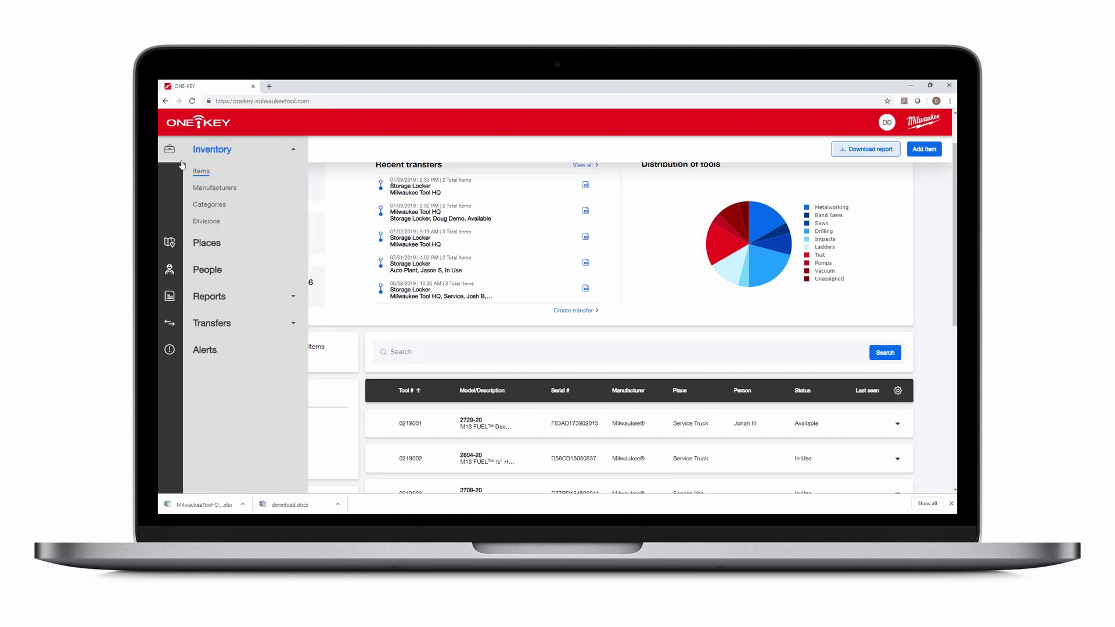
click(213, 189)
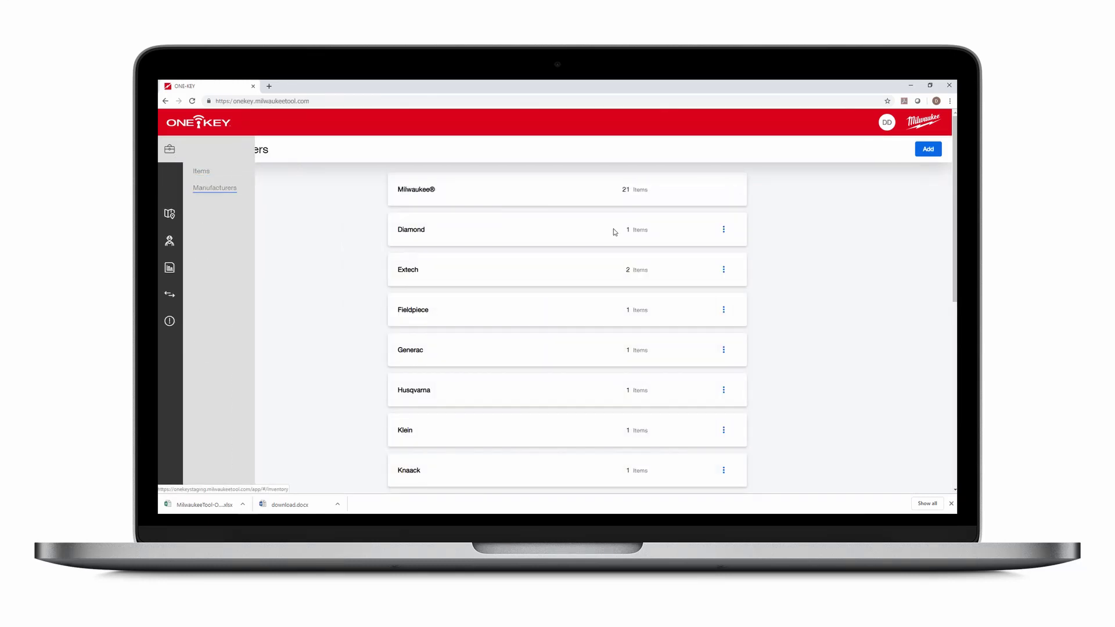
scroll(517, 233, down, 3)
mouse_move(171, 152)
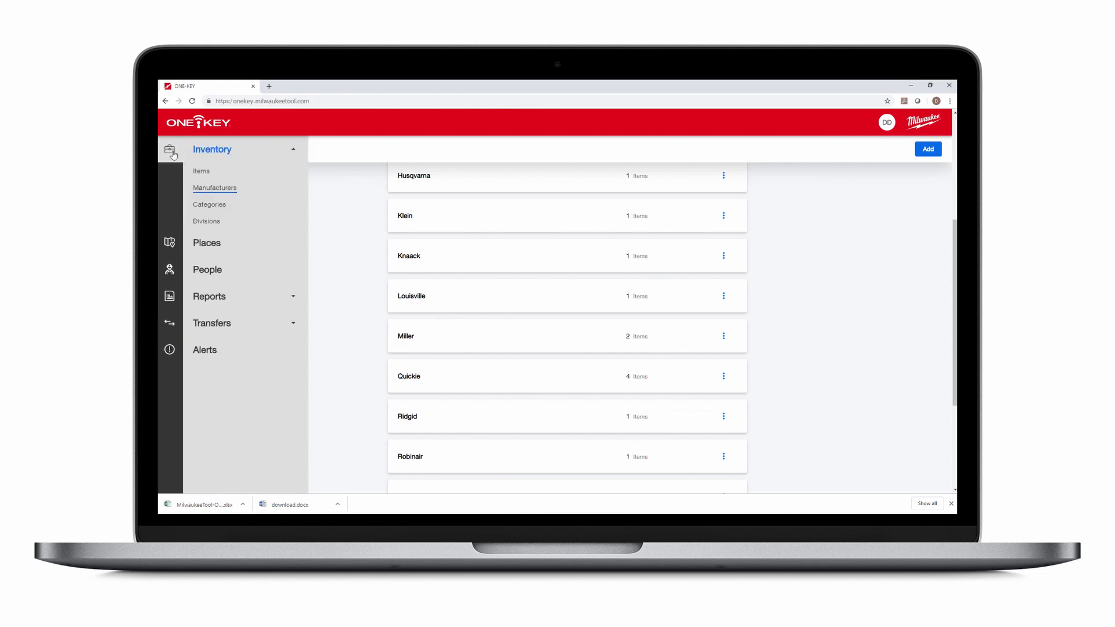
click(213, 203)
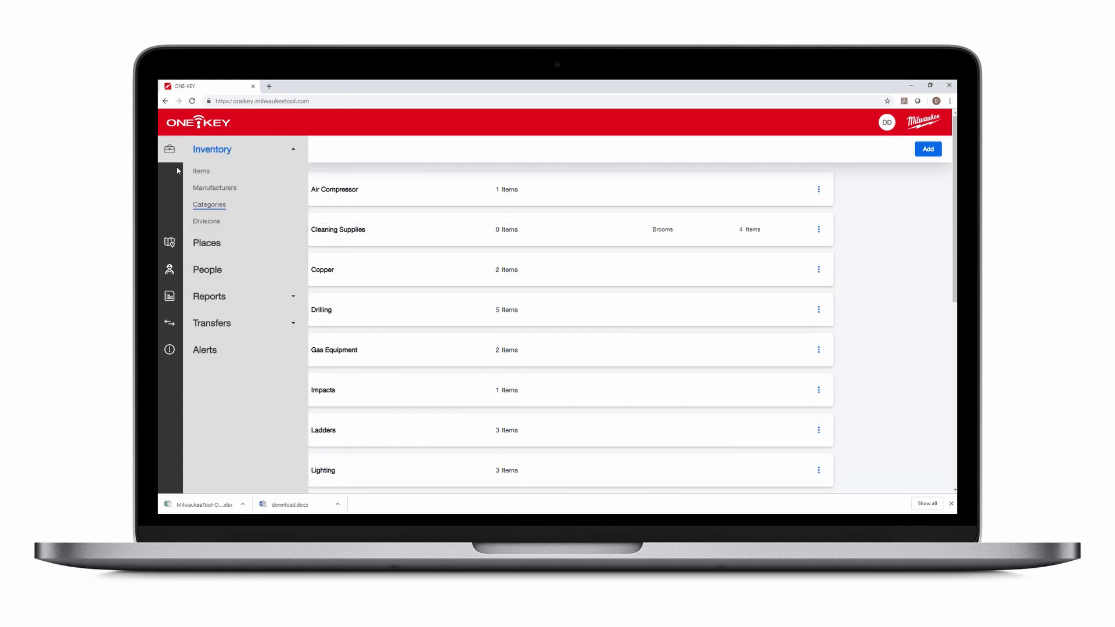
click(212, 221)
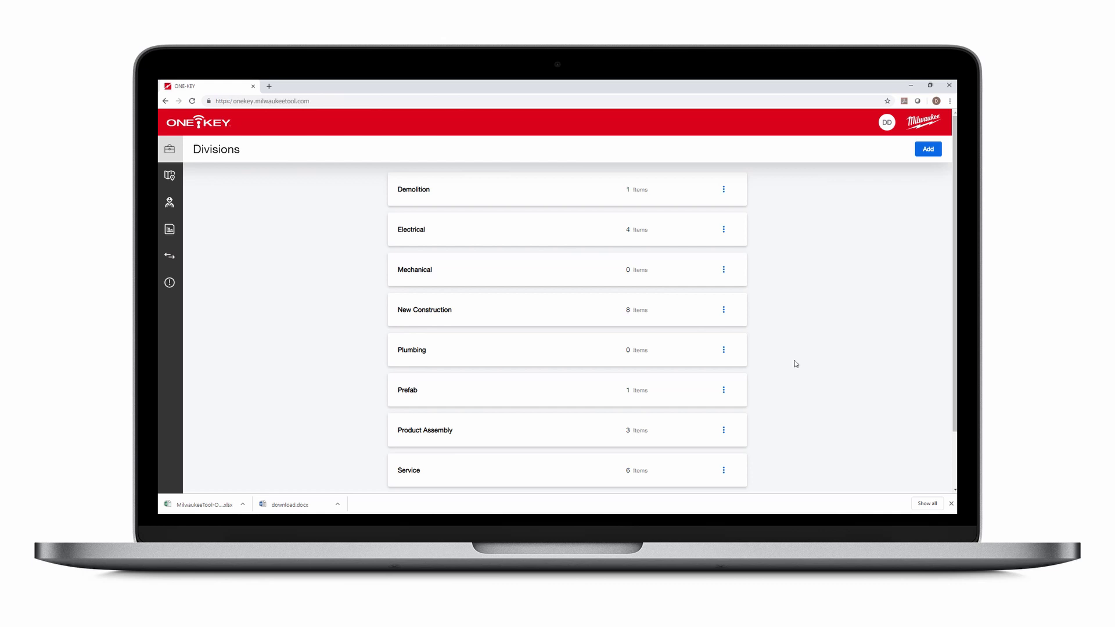